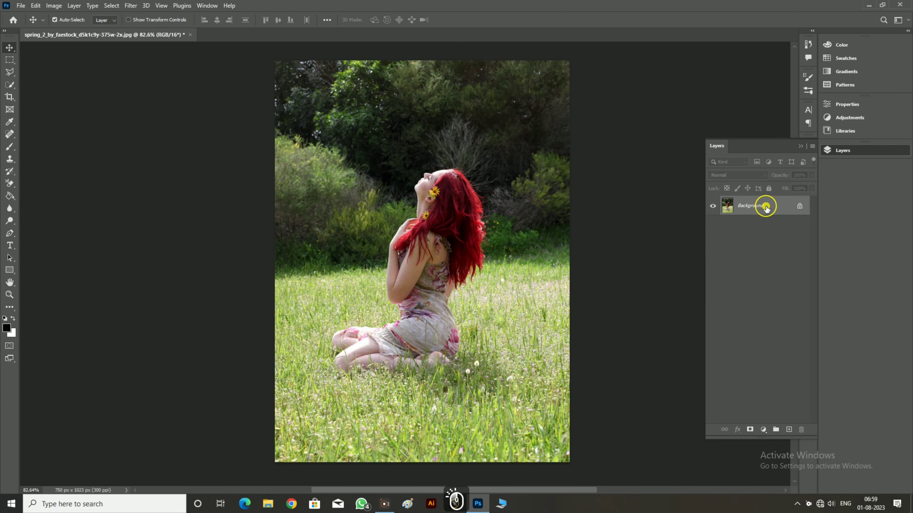
Step: Duplicate the photo layer twice and name the top copy 'model'
key(ctrl+j)
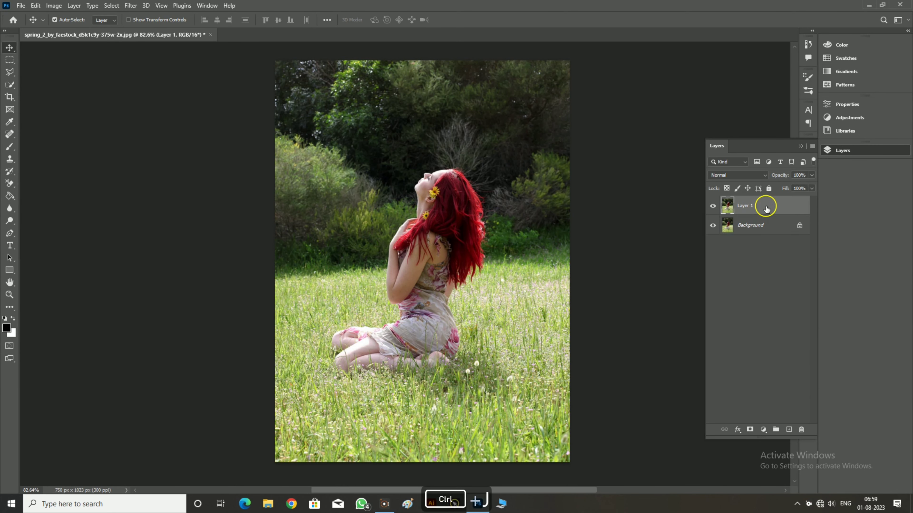
click(766, 208)
key(ctrl+j)
text(mod)
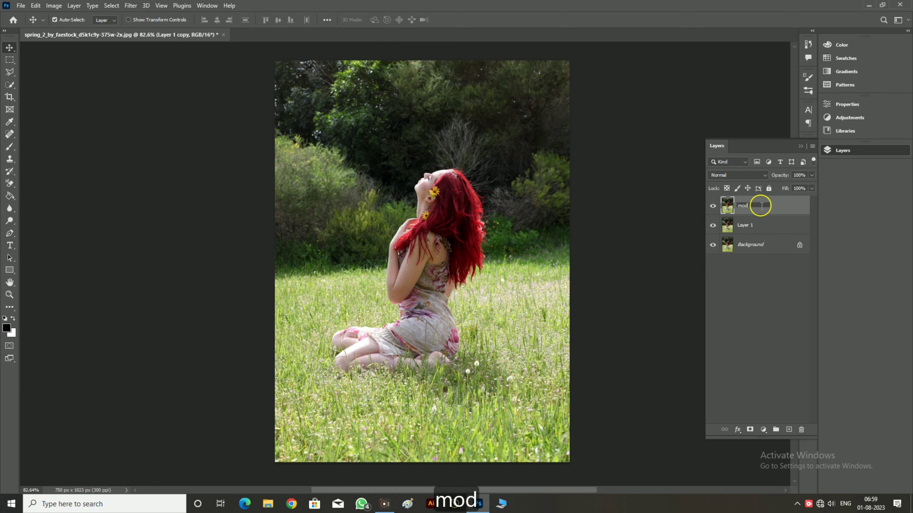
text(el)
key(Return)
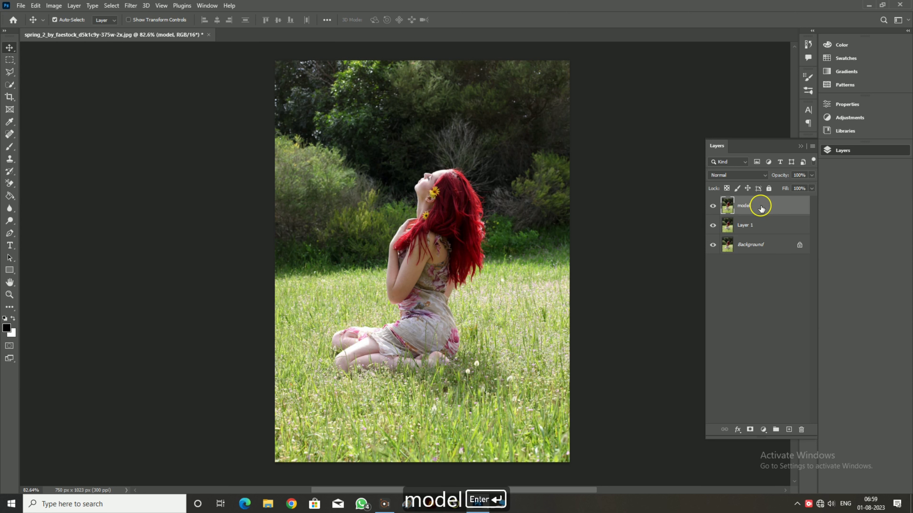
Step: Rename the other copy 'blur', hide the Background layer, and select the model layer
double_click(747, 225)
text(blu)
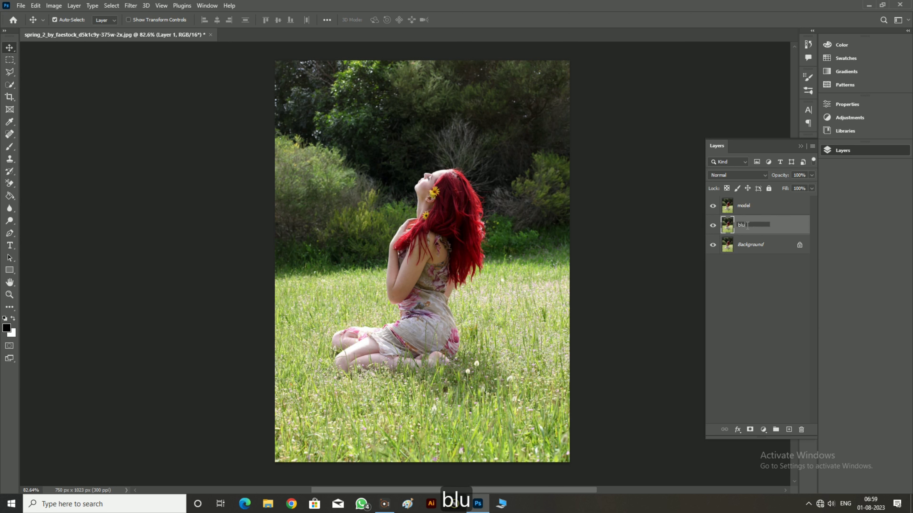
text(r)
key(Return)
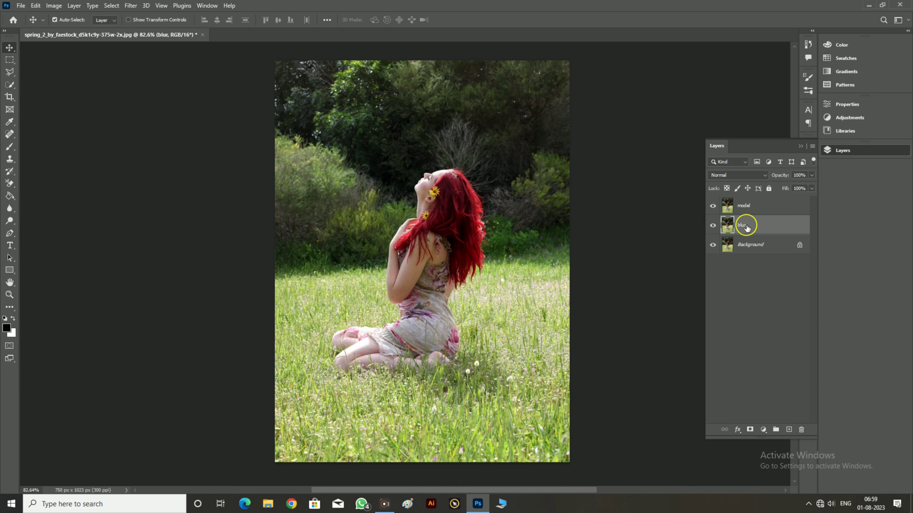
click(712, 247)
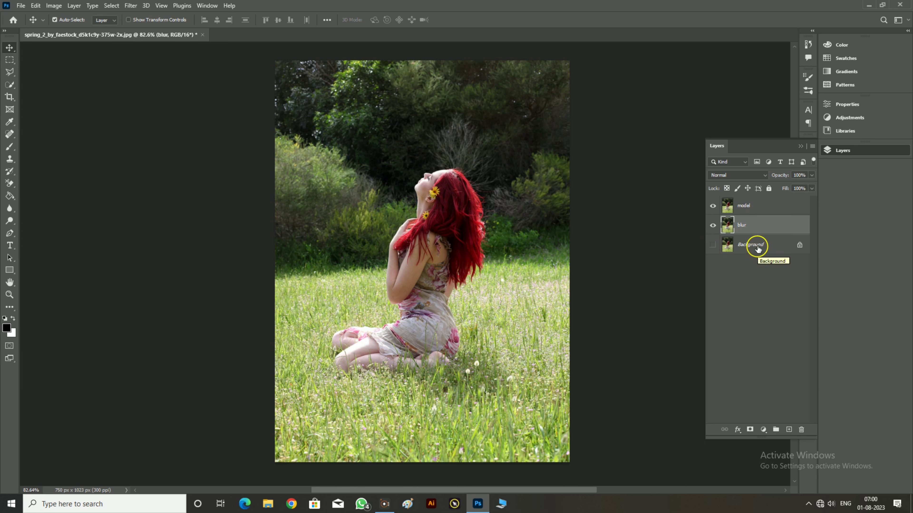
click(756, 205)
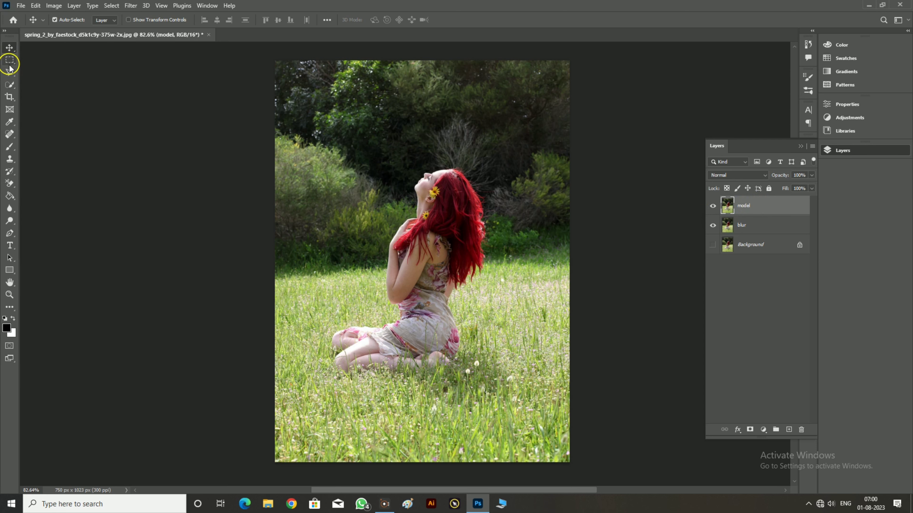
Step: With Quick Selection, select the woman's face, neck, red hair, shoulder and arm
right_click(10, 84)
click(40, 94)
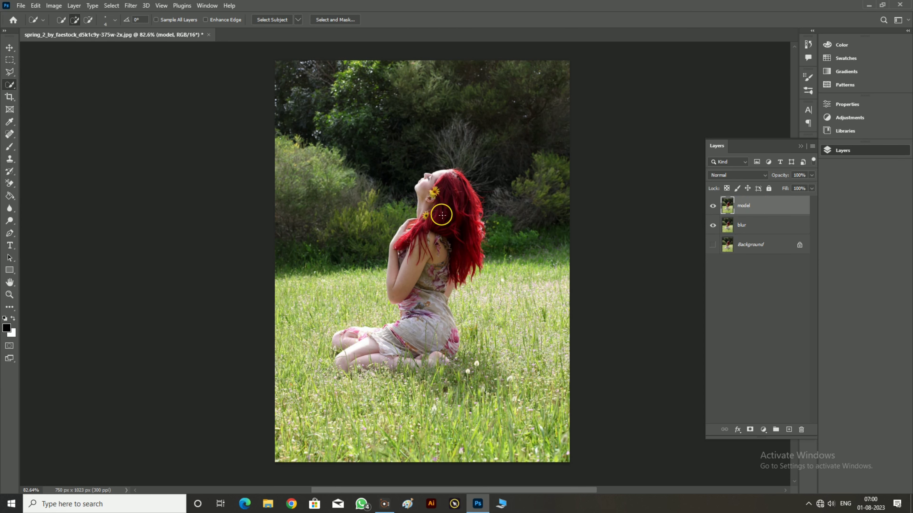
key(ctrl+plus)
key(ctrl+plus)
key(ctrl+plus)
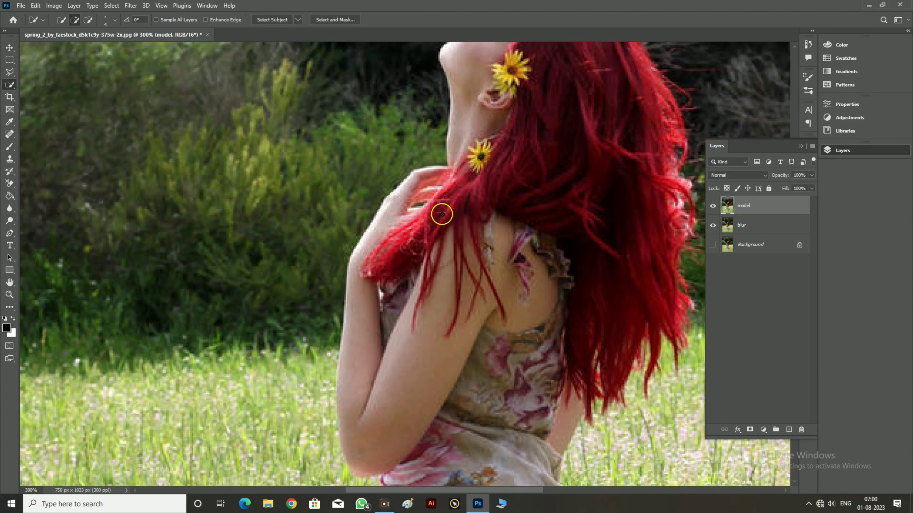
scroll(442, 214, up, 3)
mouse_move(519, 149)
mouse_down()
mouse_move(566, 182)
mouse_move(463, 179)
mouse_up()
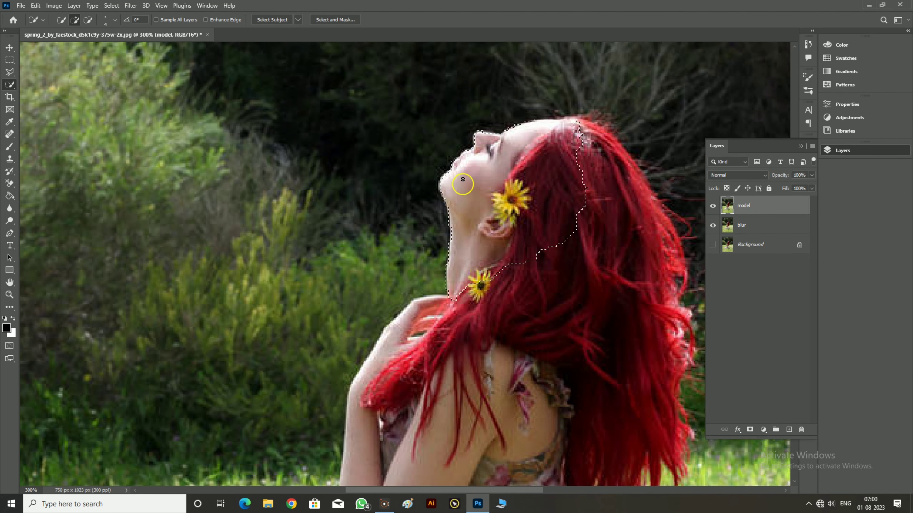
drag(585, 117, 599, 124)
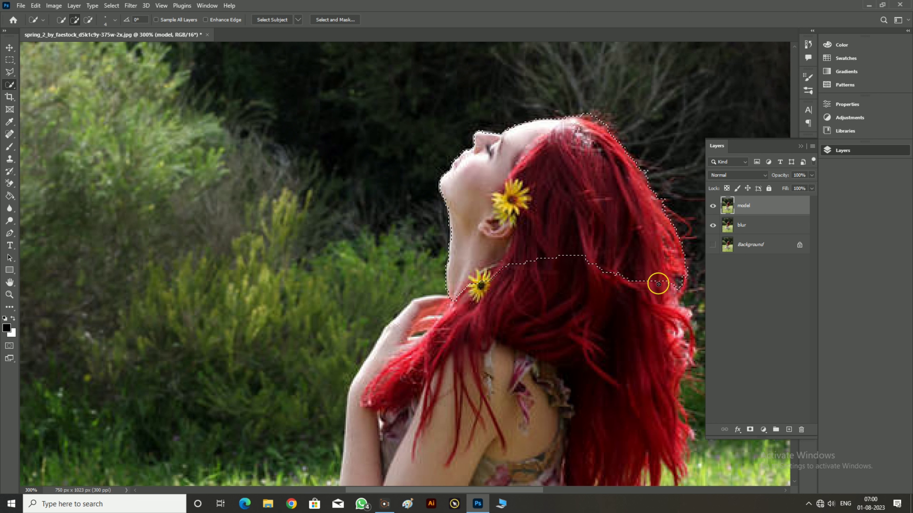
drag(661, 331, 626, 358)
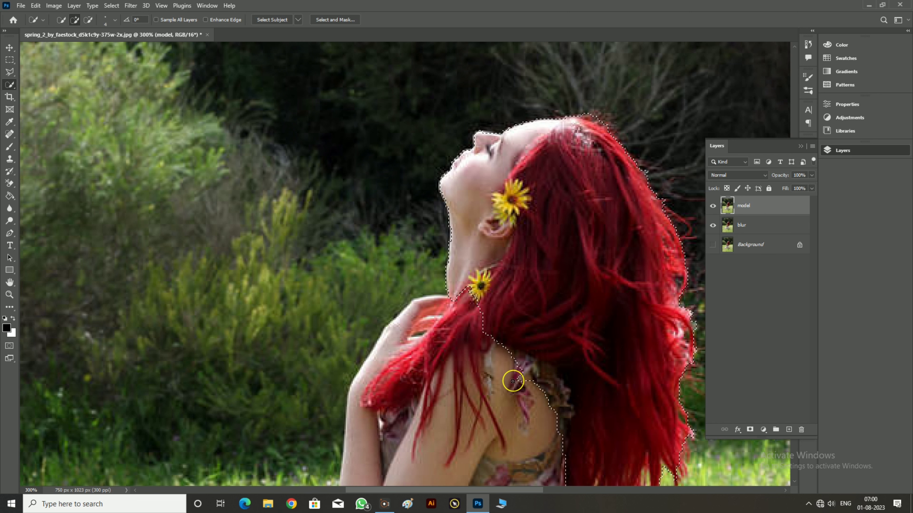
drag(413, 336, 378, 405)
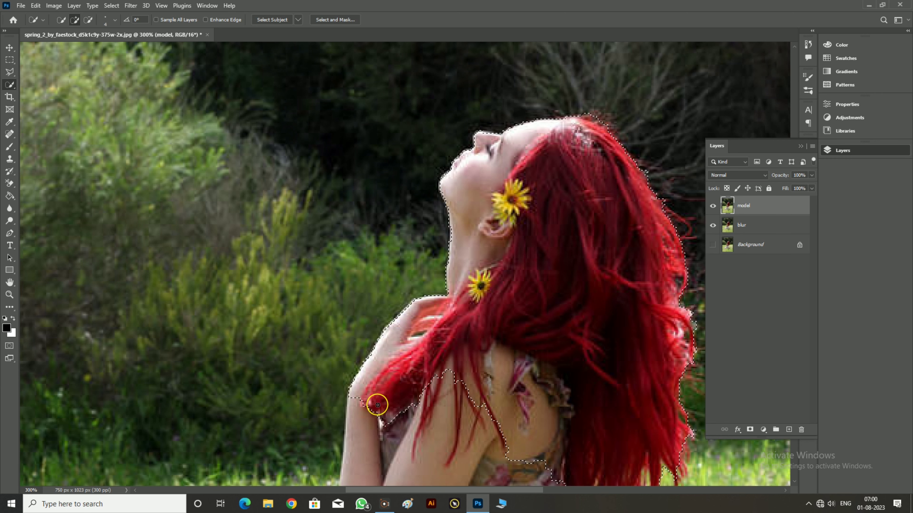
Step: Extend the selection down her dress and legs, filling the gap near the waist
scroll(482, 247, down, 3)
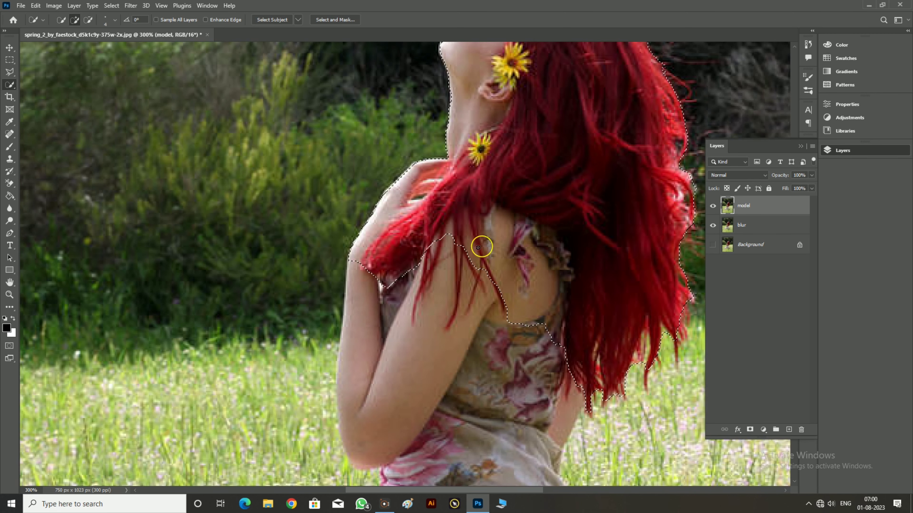
drag(440, 307, 407, 387)
scroll(391, 342, down, 3)
drag(510, 333, 490, 417)
scroll(503, 396, down, 3)
mouse_move(520, 336)
mouse_down()
mouse_move(370, 410)
mouse_move(432, 367)
mouse_up()
scroll(432, 367, down, 1)
mouse_move(549, 408)
mouse_down()
mouse_move(318, 390)
mouse_move(205, 399)
mouse_move(582, 357)
mouse_move(587, 343)
mouse_move(566, 260)
mouse_up()
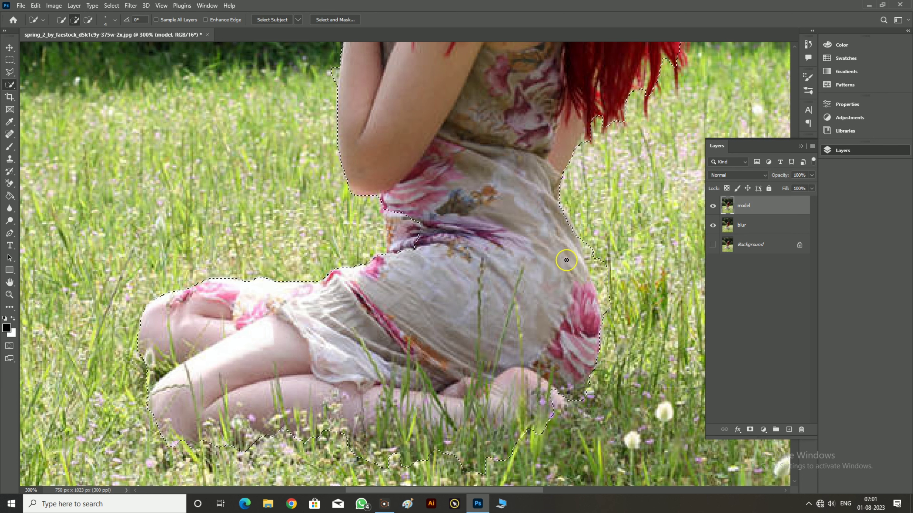
scroll(534, 198, up, 3)
scroll(534, 197, up, 2)
drag(405, 338, 408, 353)
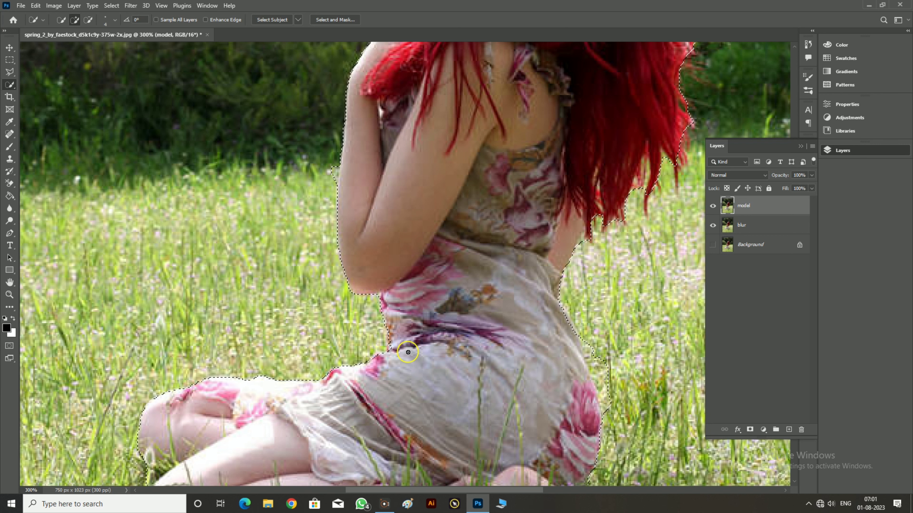
Step: Add the tip of the woman's nose to the Quick Selection
click(115, 20)
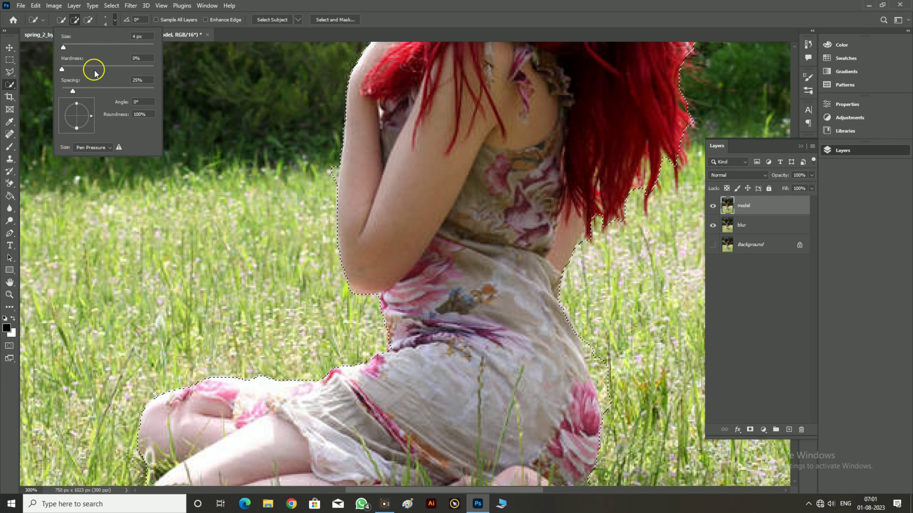
key(Escape)
scroll(521, 183, up, 8)
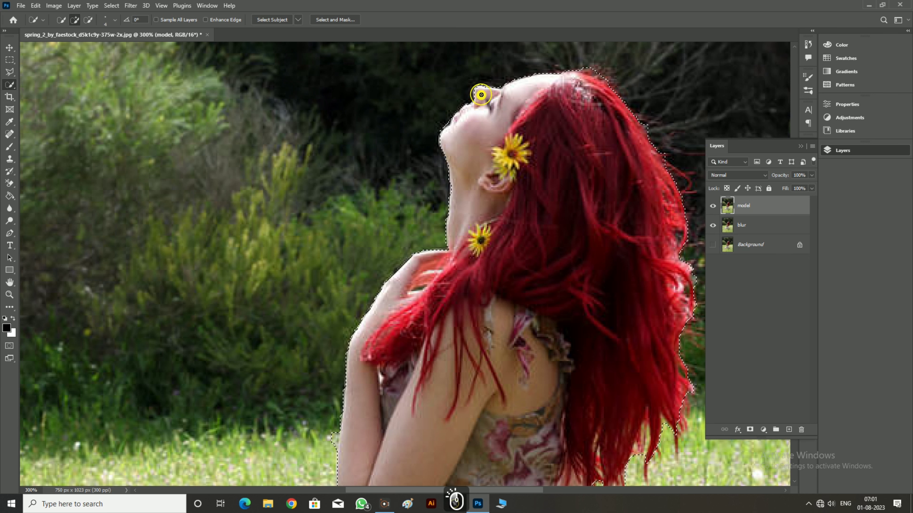
click(476, 93)
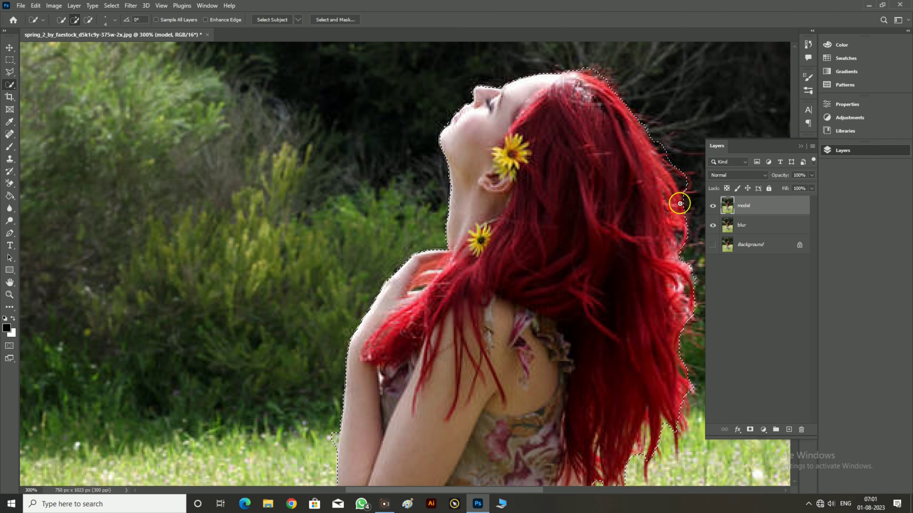
scroll(680, 208, down, 3)
scroll(682, 215, down, 2)
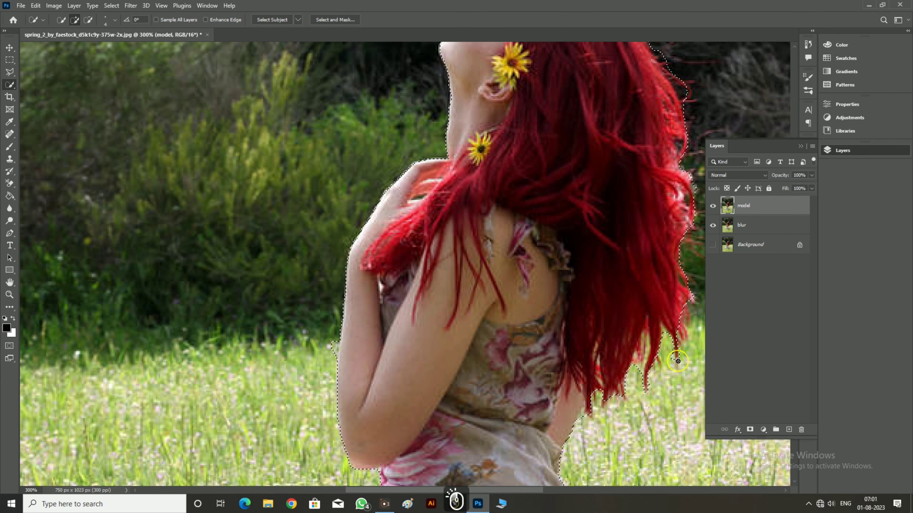
click(673, 323)
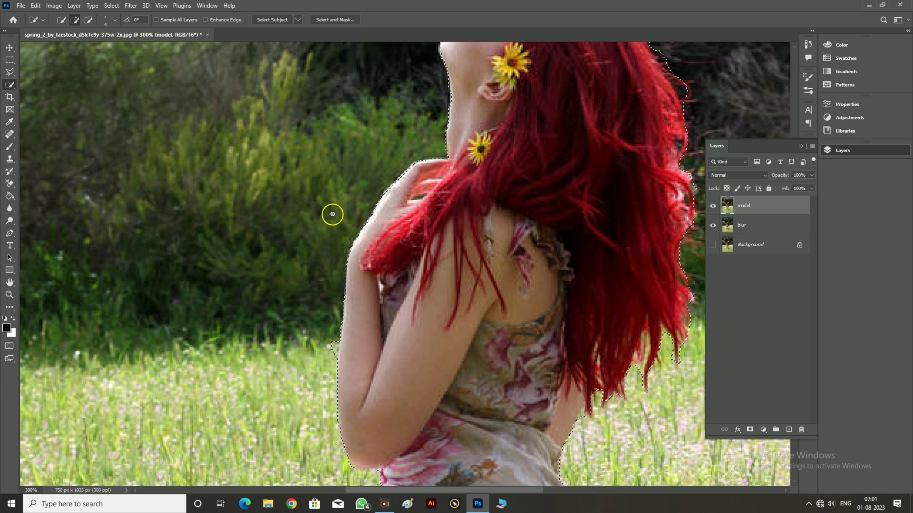
Step: Subtract with a 1 px brush to tidy the selection edge at her right hip
click(88, 21)
click(114, 21)
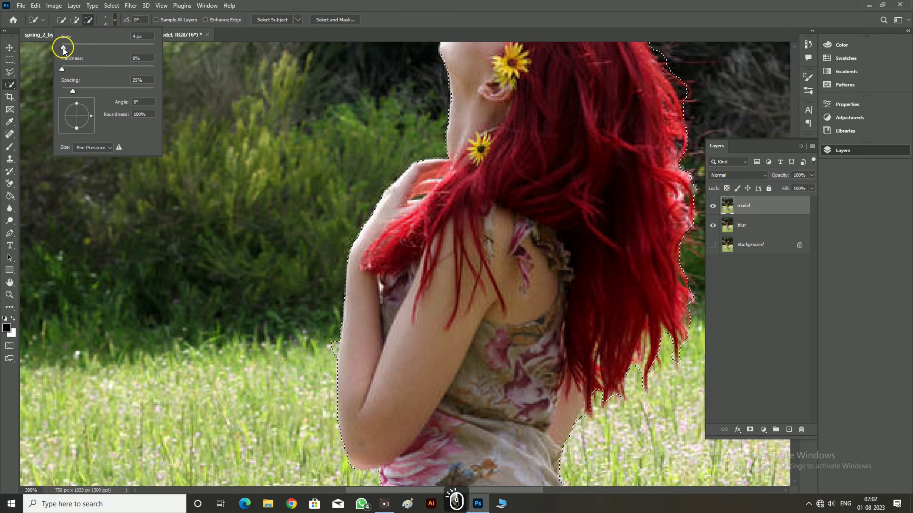
drag(63, 48, 62, 48)
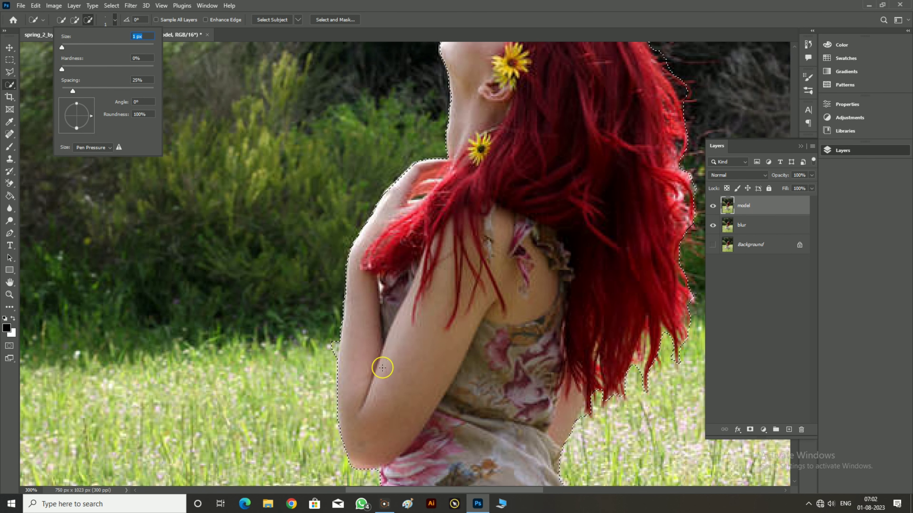
click(333, 347)
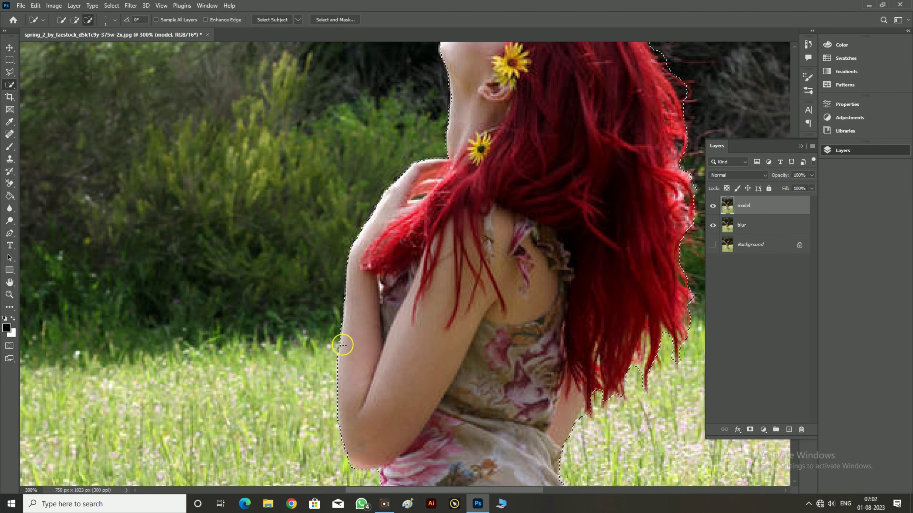
scroll(440, 381, down, 5)
scroll(505, 357, down, 2)
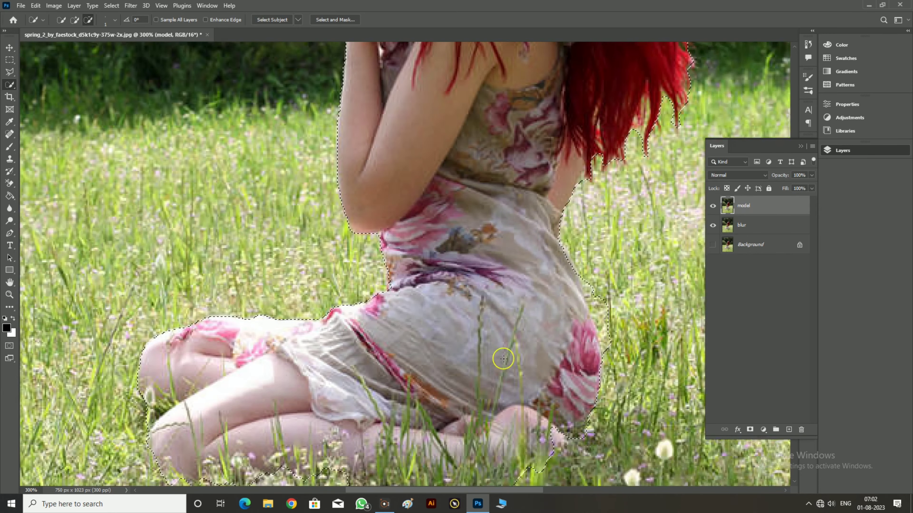
scroll(505, 356, down, 1)
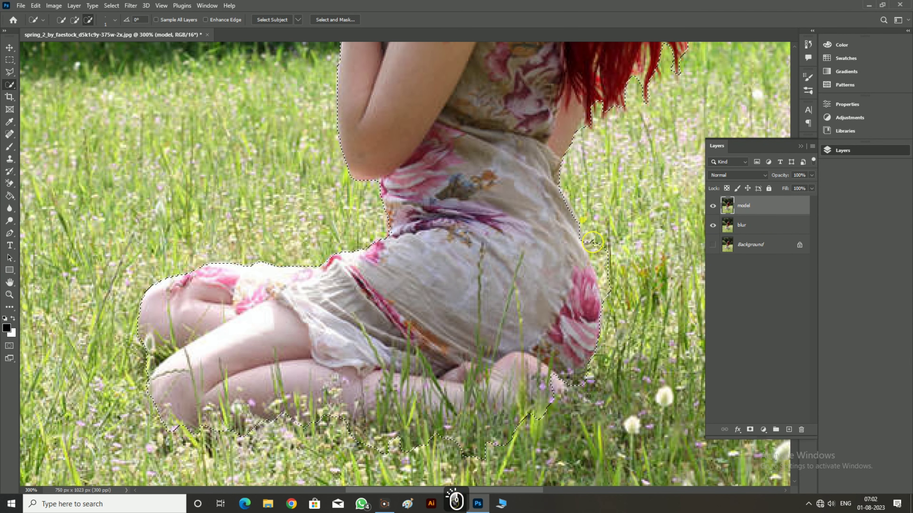
drag(587, 240, 607, 260)
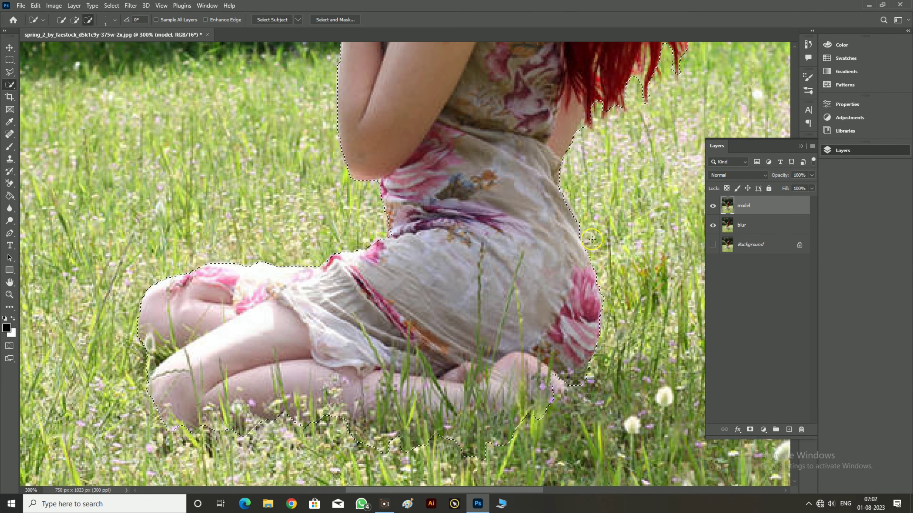
scroll(592, 237, up, 1)
scroll(589, 220, up, 4)
scroll(590, 221, up, 4)
scroll(589, 220, up, 1)
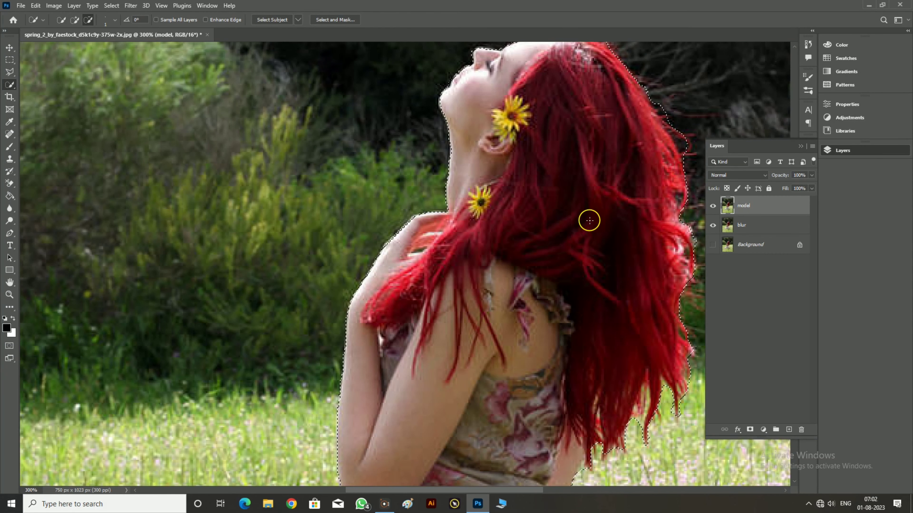
scroll(590, 220, up, 1)
scroll(589, 220, up, 1)
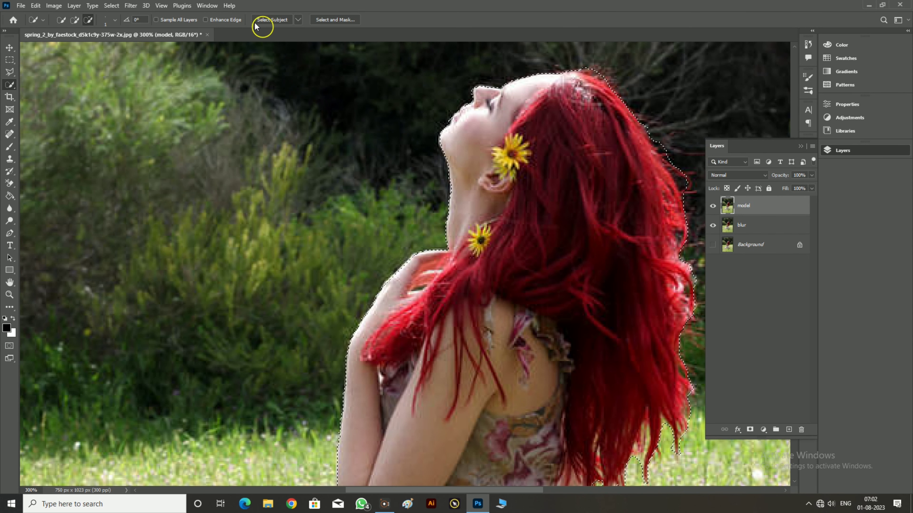
Step: Open Refine Edge and move its settings panel off the hair
click(111, 5)
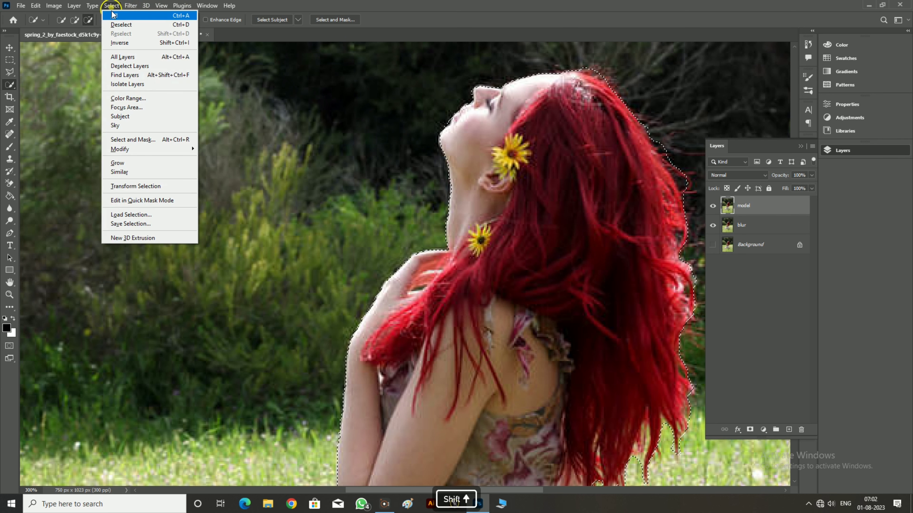
shift+click(135, 139)
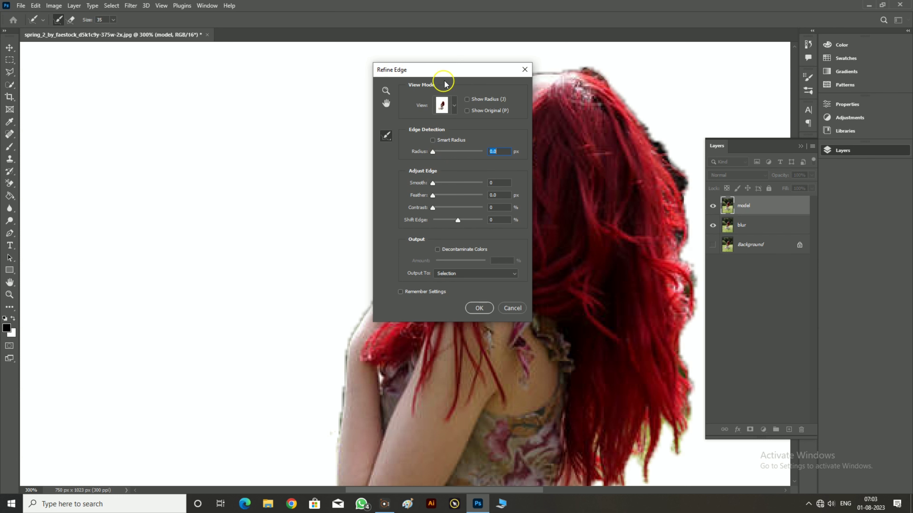
click(802, 148)
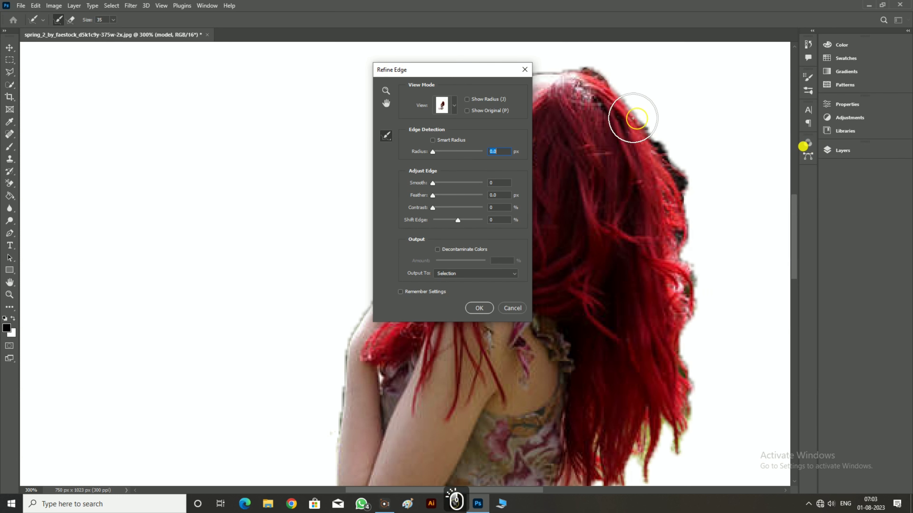
drag(504, 72, 257, 58)
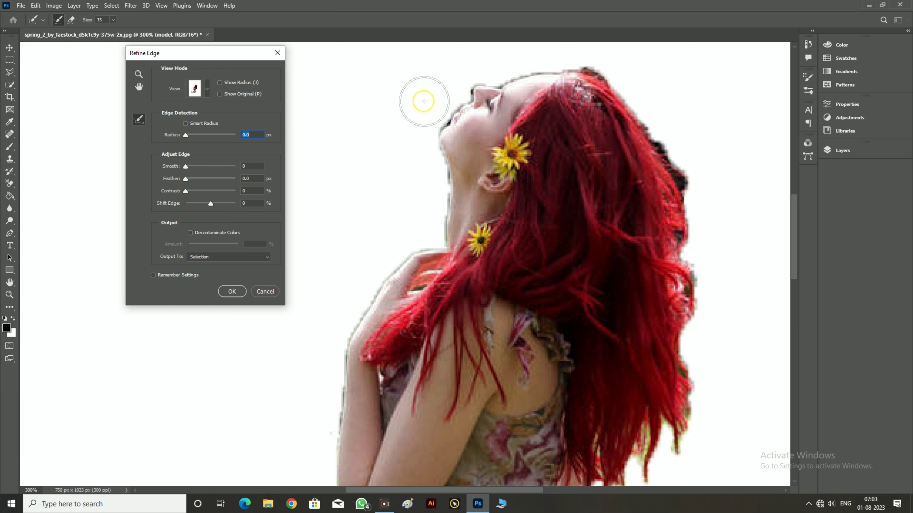
Step: Paint Refine Radius along the face profile and the top, side and tips of the hair
click(471, 89)
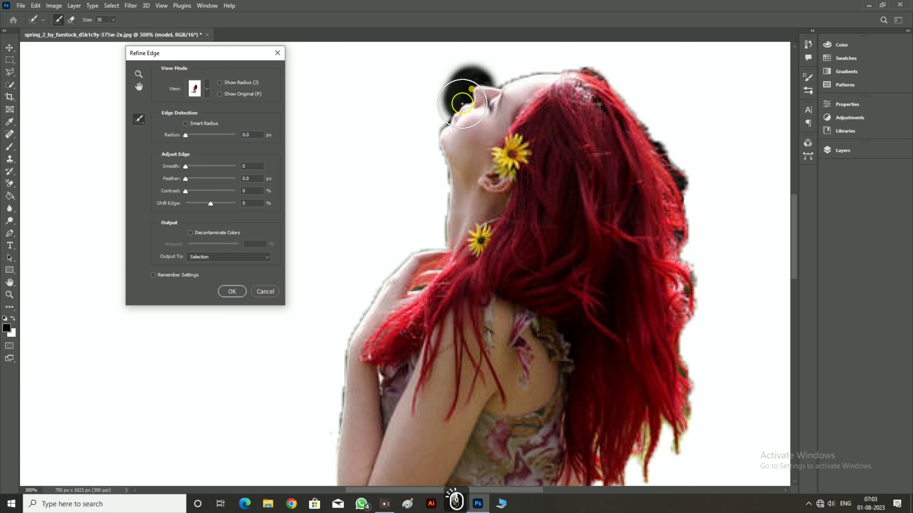
drag(471, 88, 424, 157)
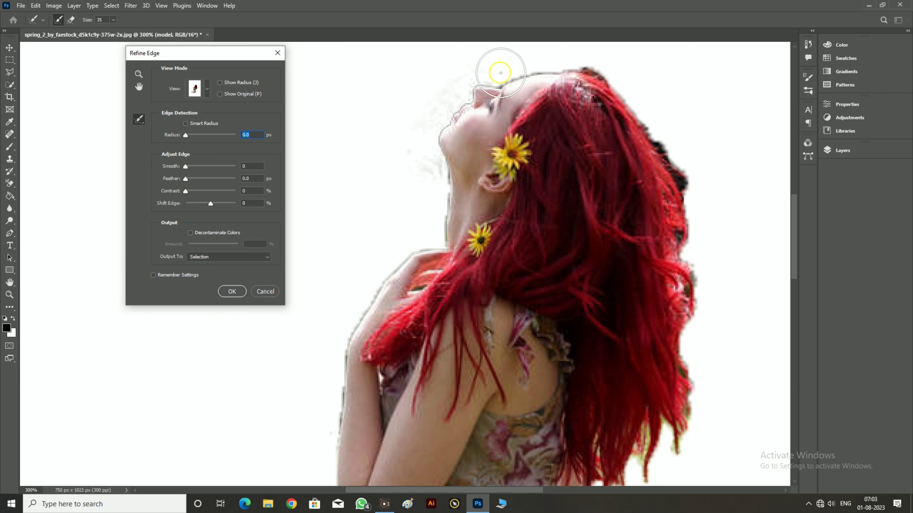
drag(501, 73, 652, 96)
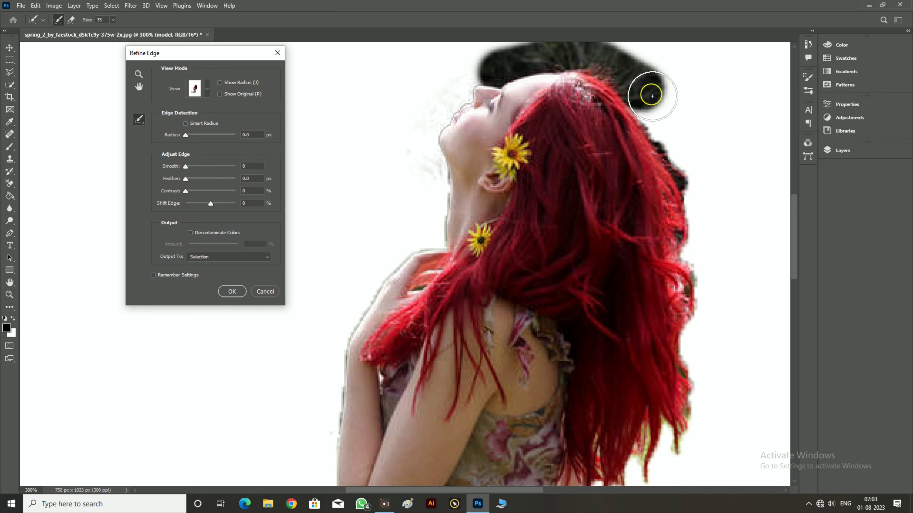
drag(652, 96, 715, 221)
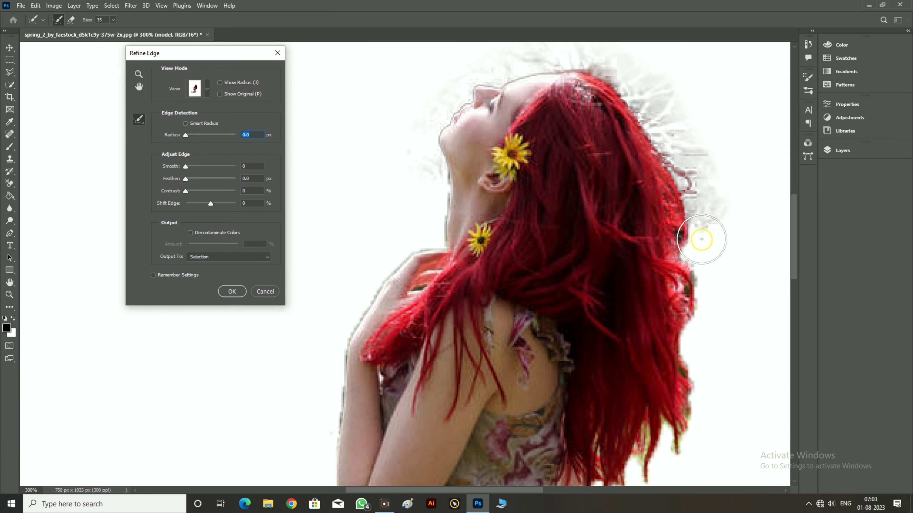
drag(696, 212, 697, 303)
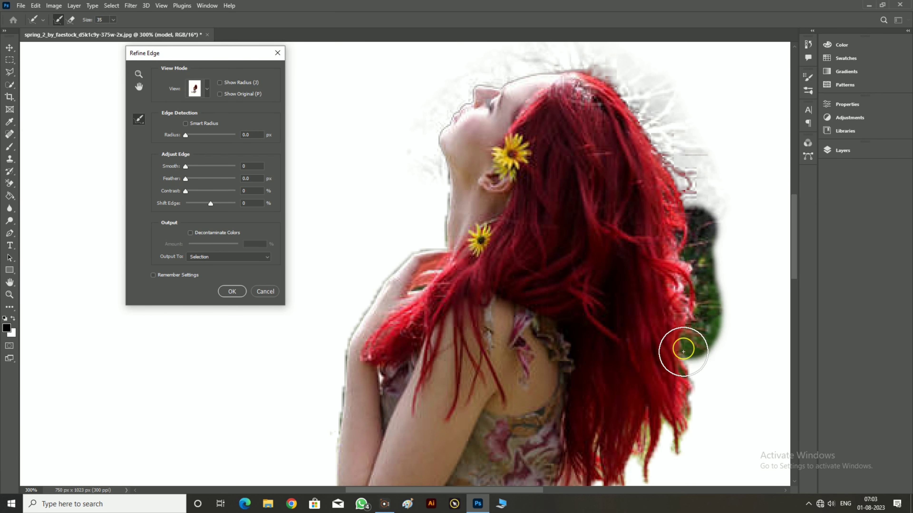
drag(697, 303, 645, 440)
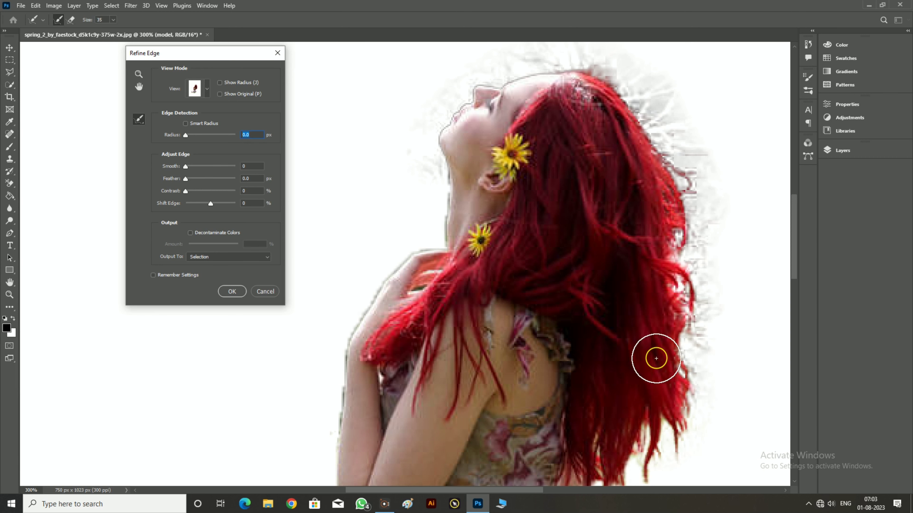
drag(797, 256, 795, 292)
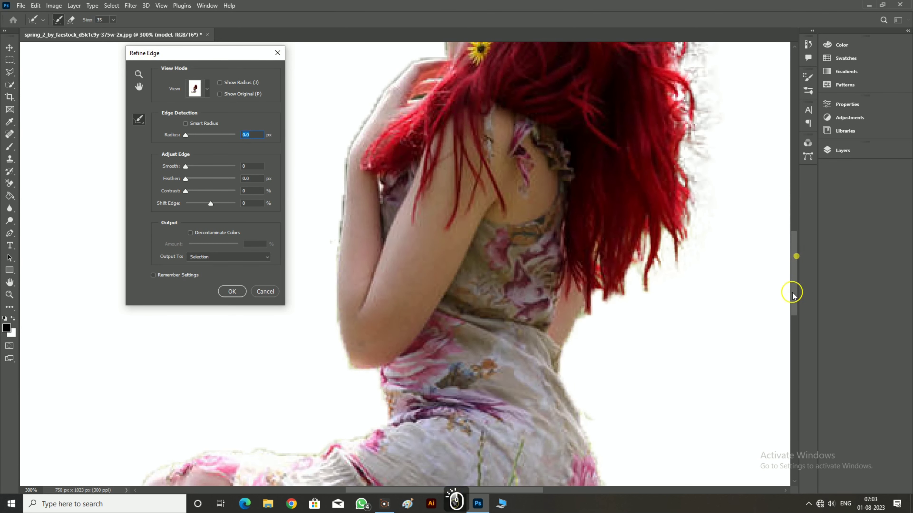
click(589, 314)
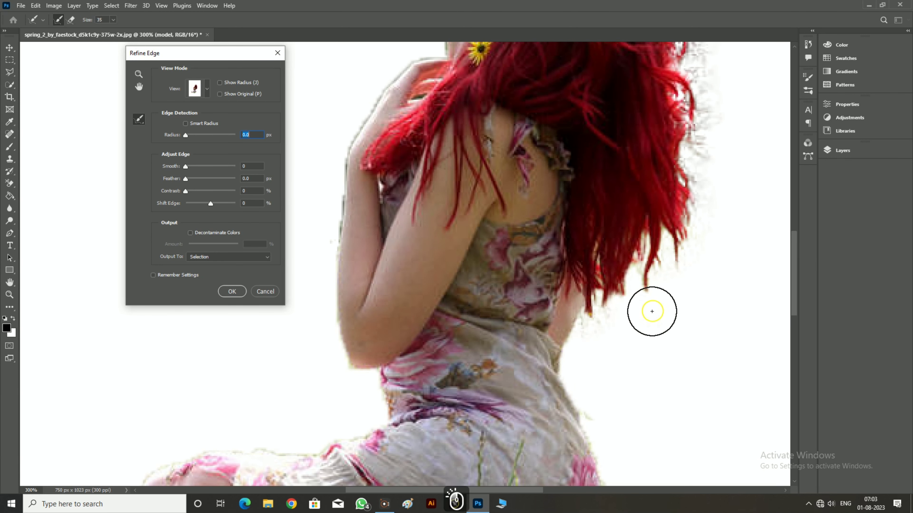
Step: Refine the arm, dress, legs and neck edges, then apply Refine Edge
drag(328, 158, 346, 276)
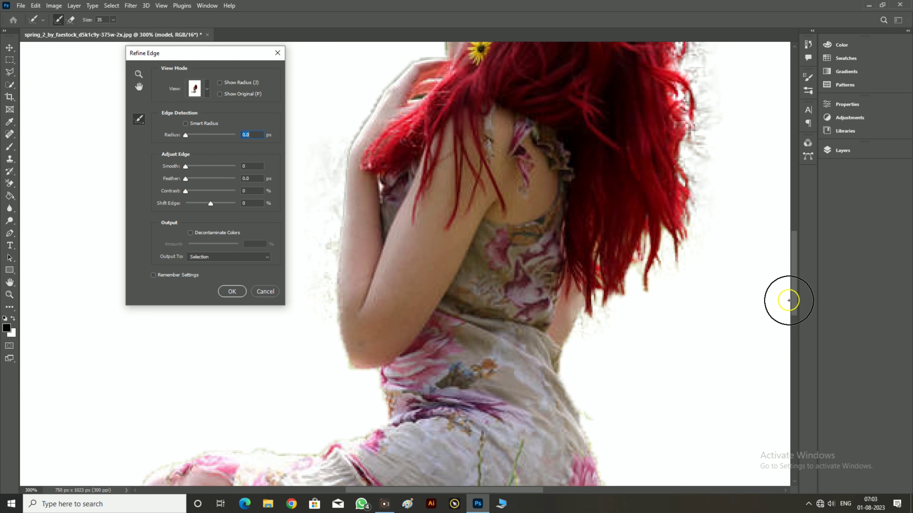
drag(793, 300, 788, 349)
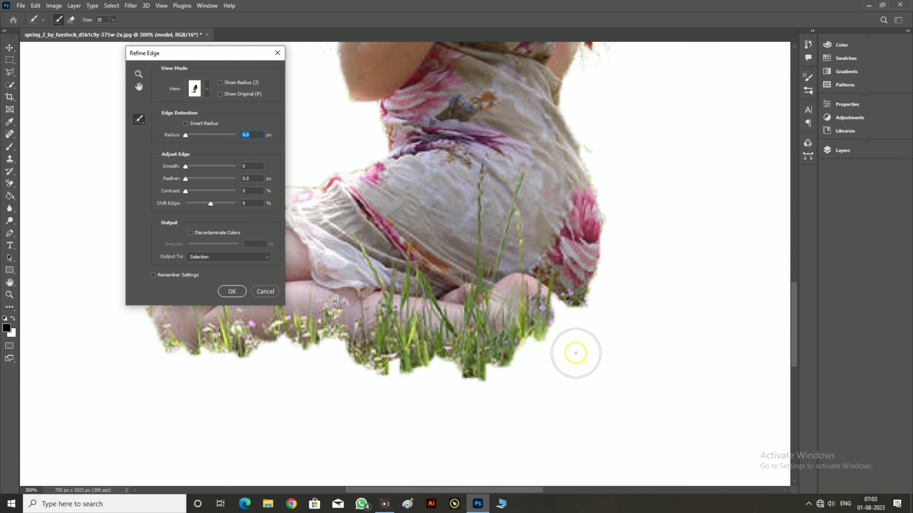
mouse_move(597, 124)
mouse_down()
mouse_move(608, 222)
mouse_move(621, 231)
mouse_up()
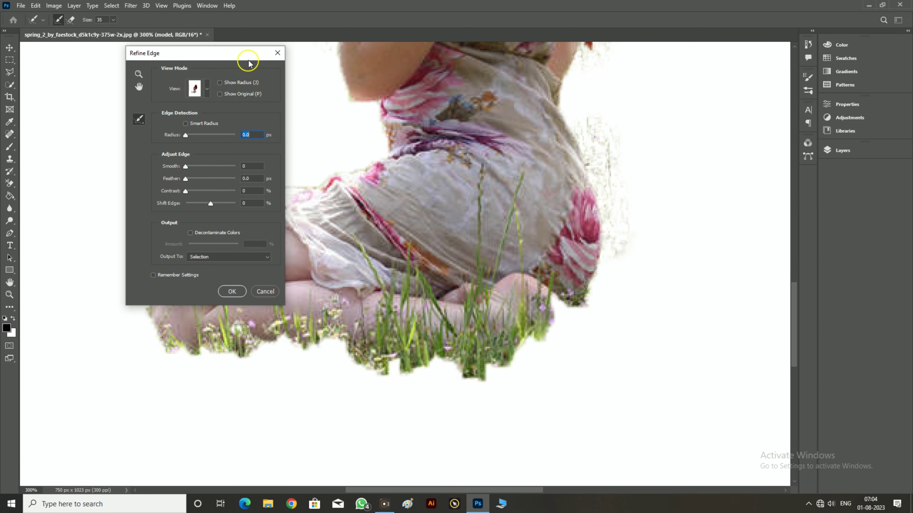
drag(249, 62, 638, 176)
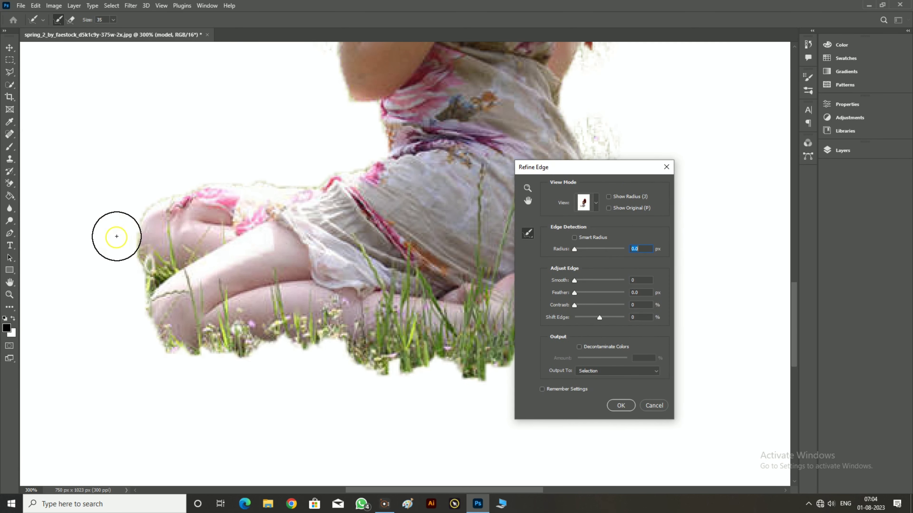
drag(122, 204, 345, 168)
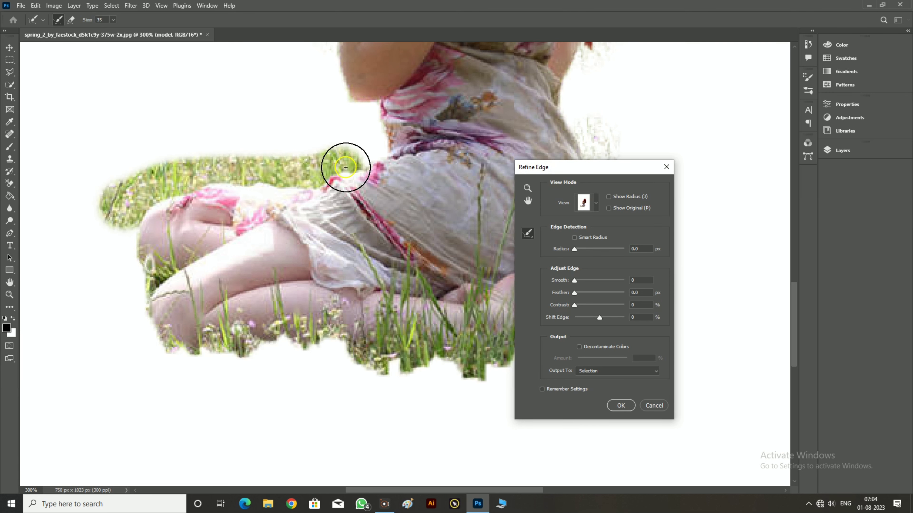
click(797, 314)
drag(794, 316, 795, 248)
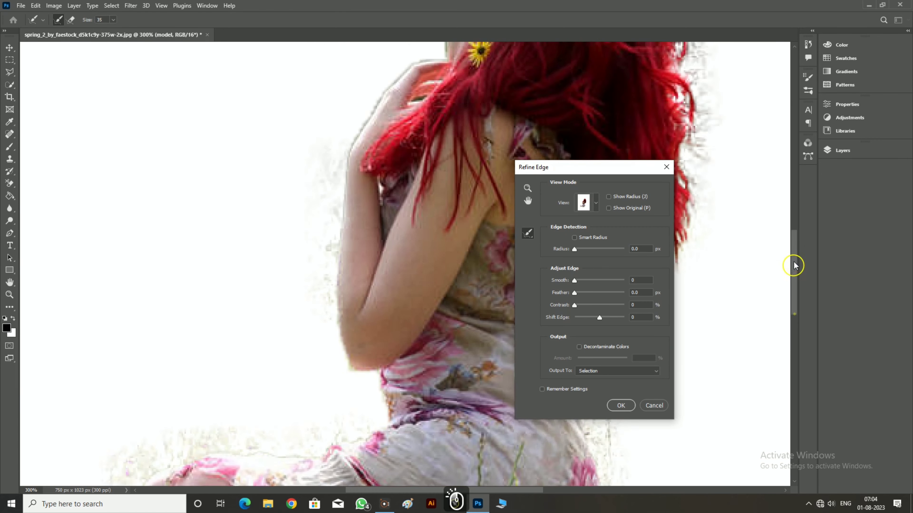
mouse_move(432, 123)
mouse_down()
mouse_move(423, 151)
mouse_move(330, 237)
mouse_up()
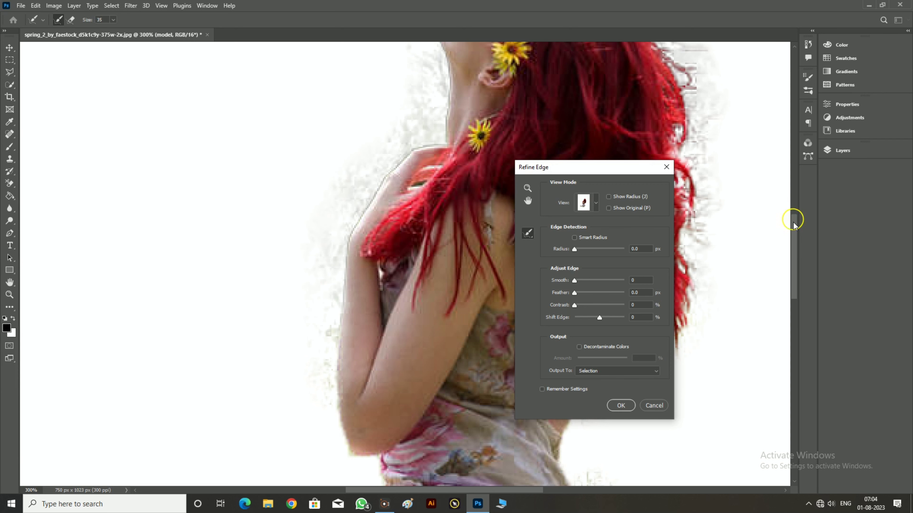
drag(794, 235, 794, 226)
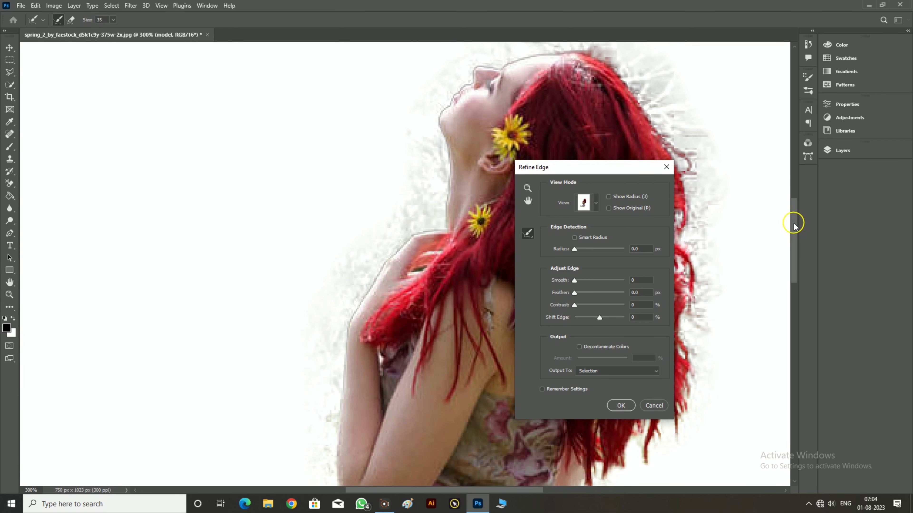
click(619, 413)
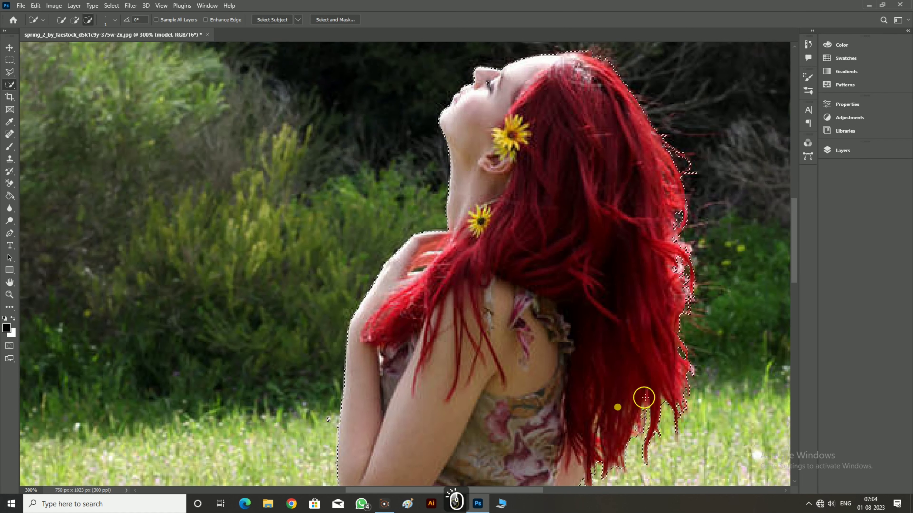
Step: Add a layer mask to the model layer from the selection, toggling blur to check the cutout
key(ctrl+minus)
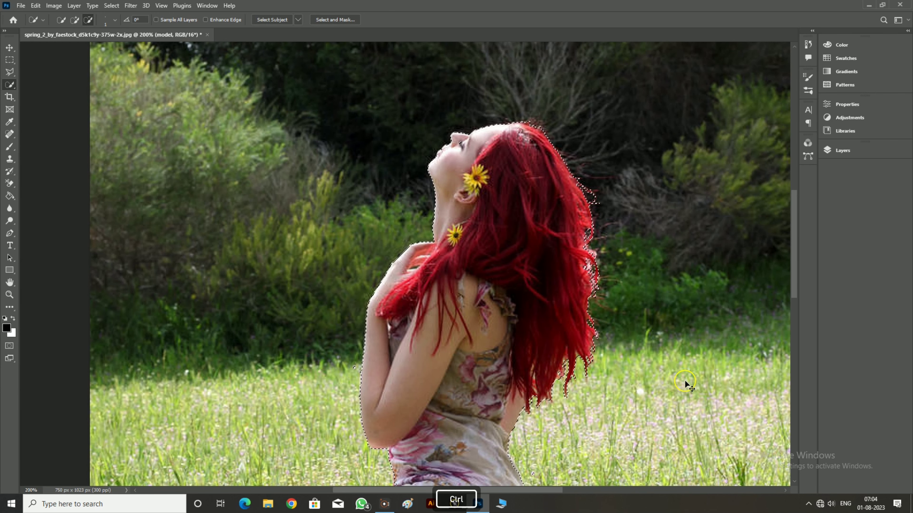
key(ctrl+minus)
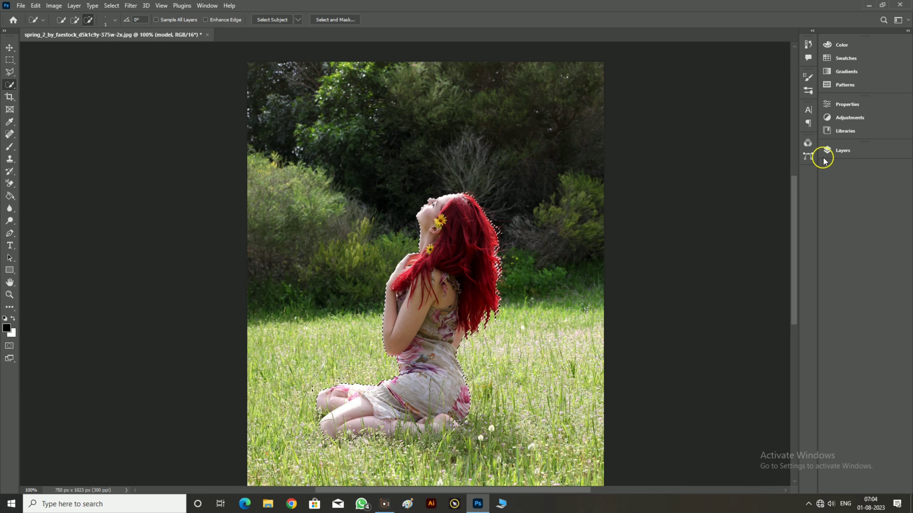
click(836, 150)
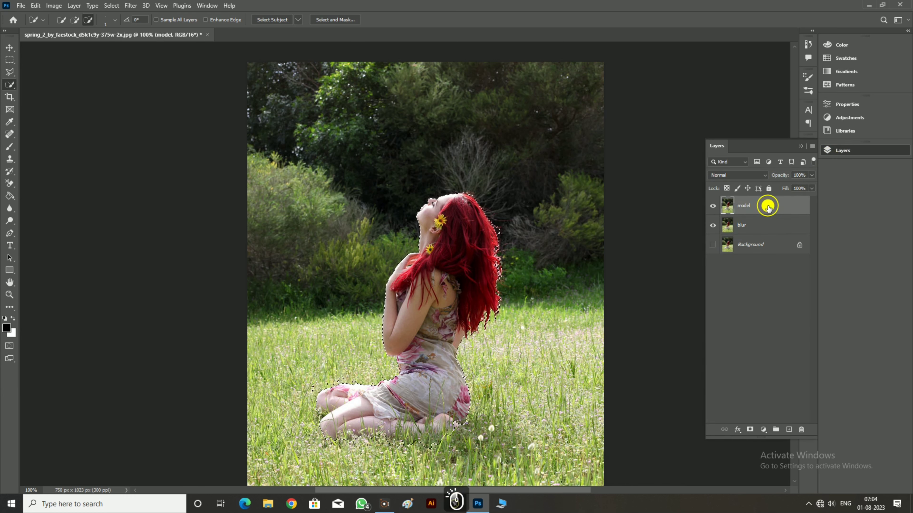
click(749, 430)
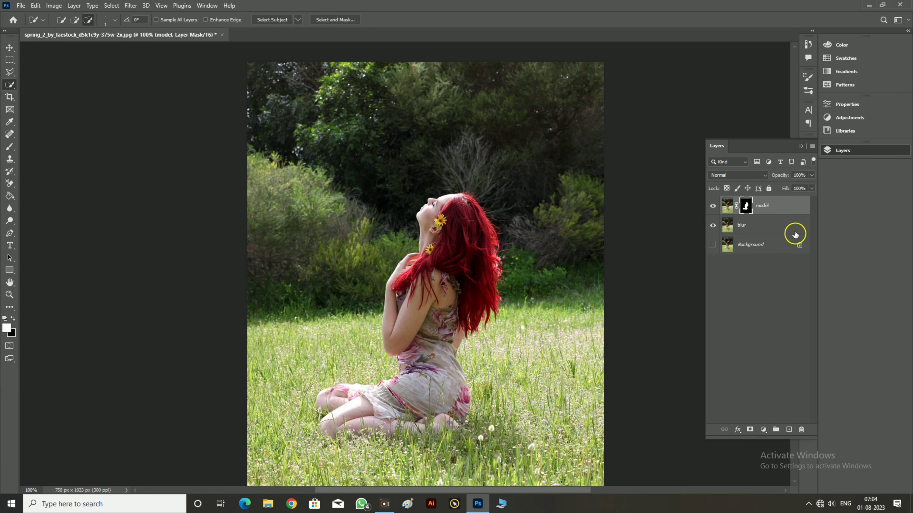
click(713, 225)
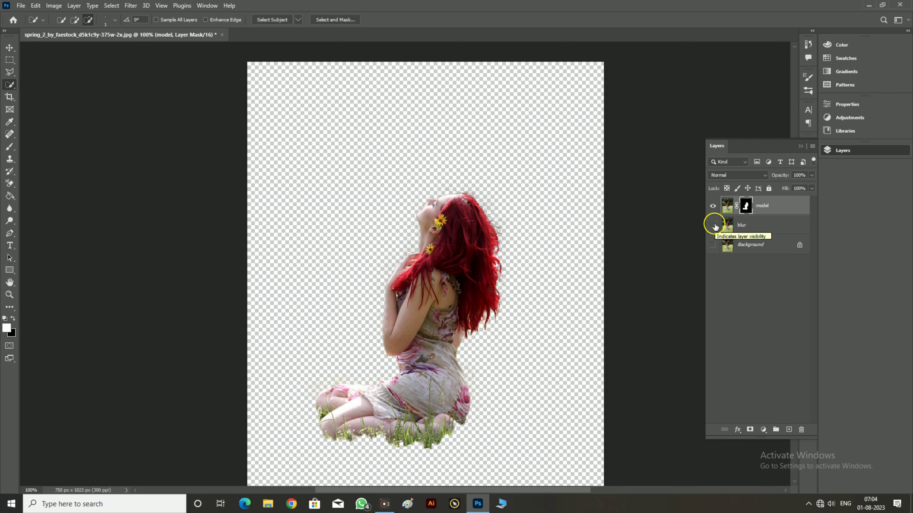
click(713, 226)
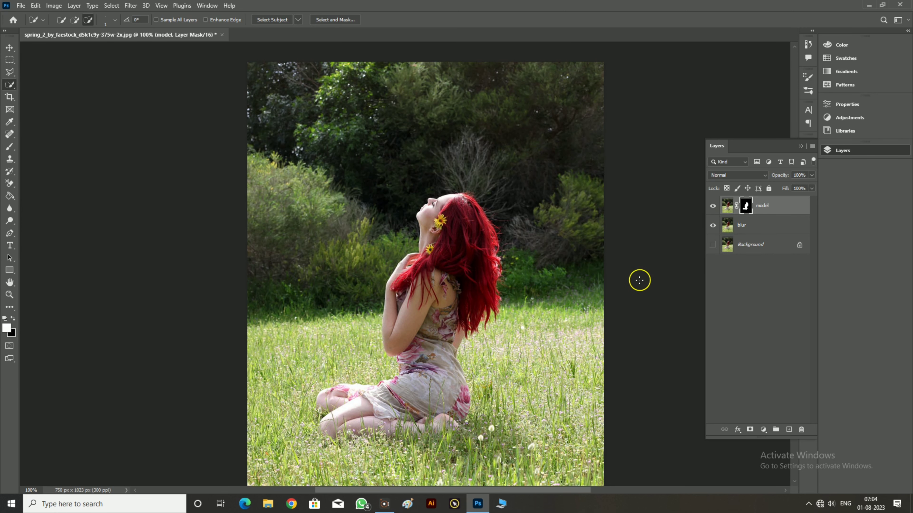
scroll(599, 277, down, 1)
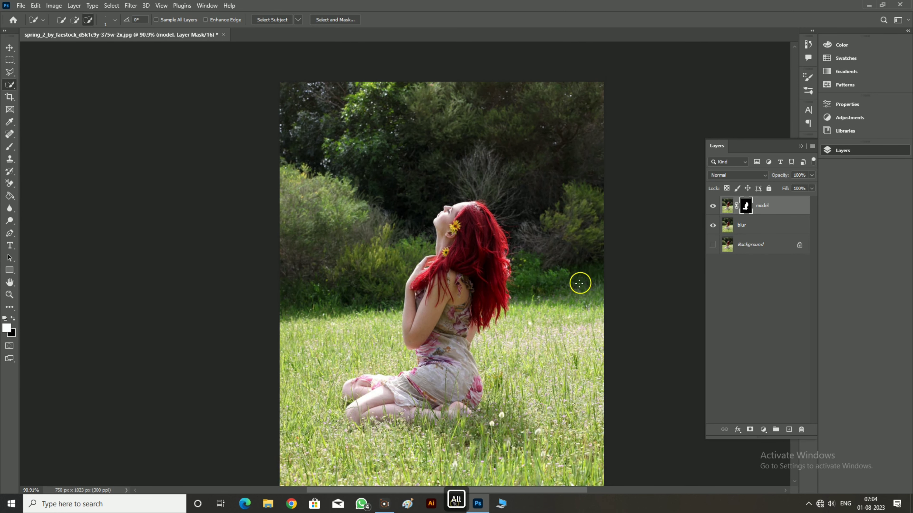
scroll(563, 289, down, 1)
scroll(565, 293, down, 2)
scroll(566, 293, up, 1)
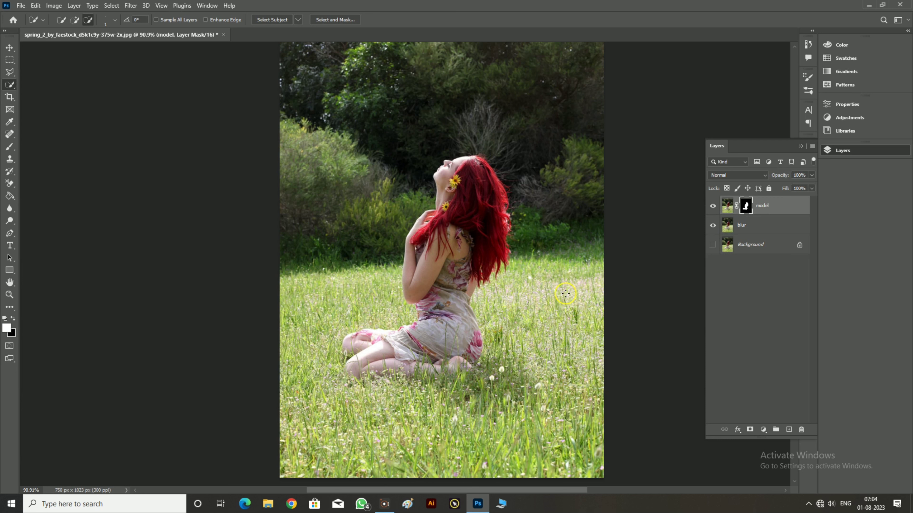
Step: On the blur layer, load the model's mask outline as a selection and expand it 10 px
click(747, 230)
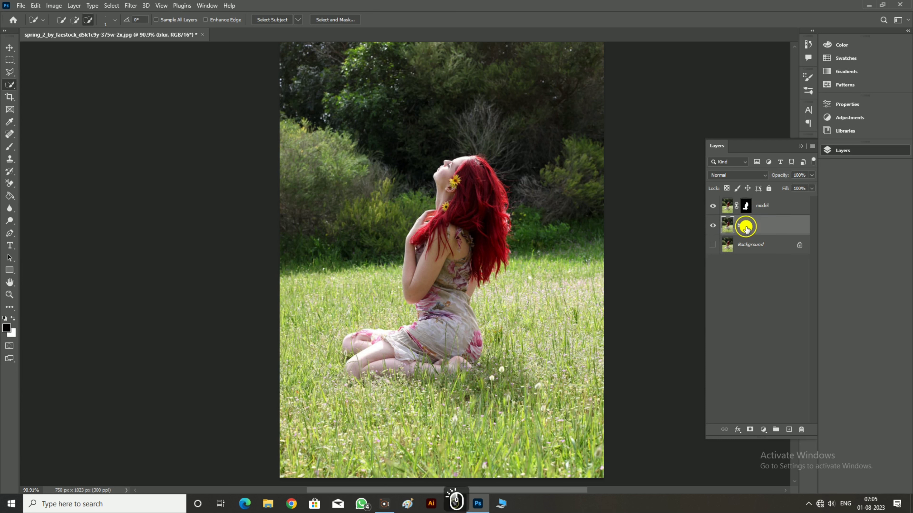
key(ctrl)
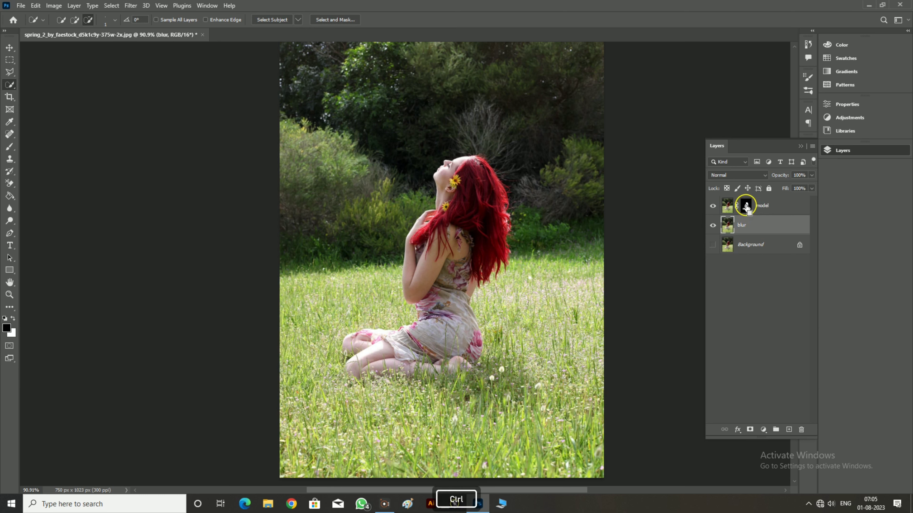
ctrl+click(747, 207)
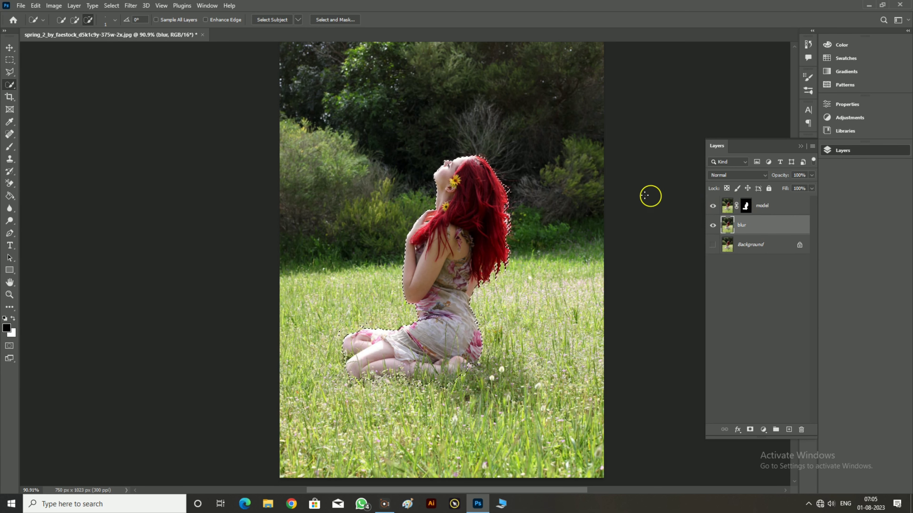
click(112, 7)
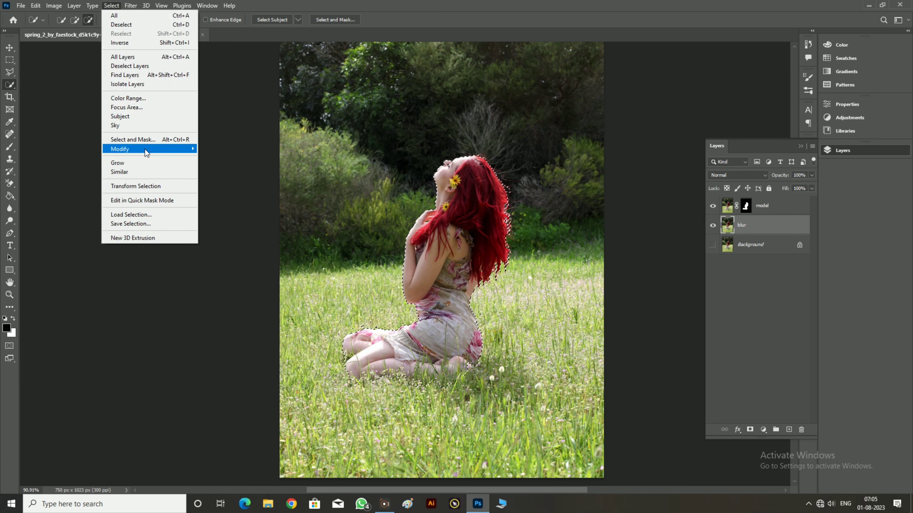
mouse_move(120, 149)
click(215, 167)
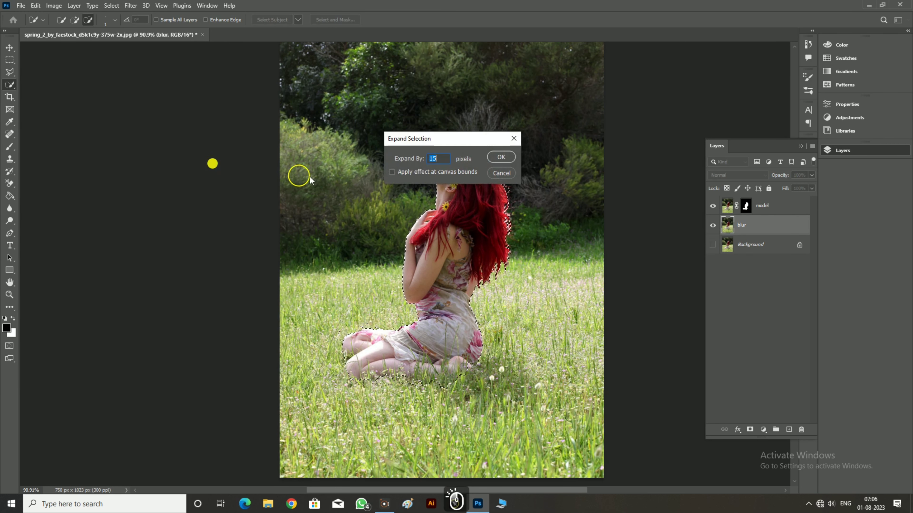
text(10)
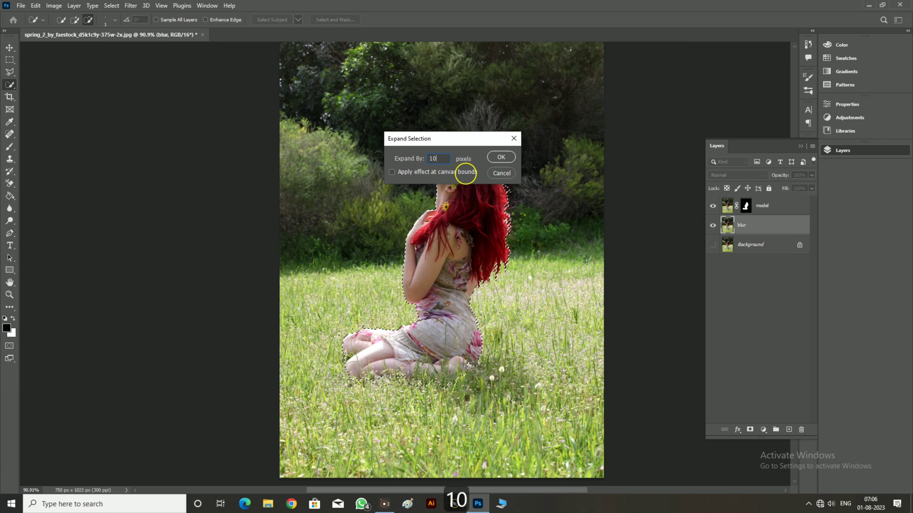
click(501, 158)
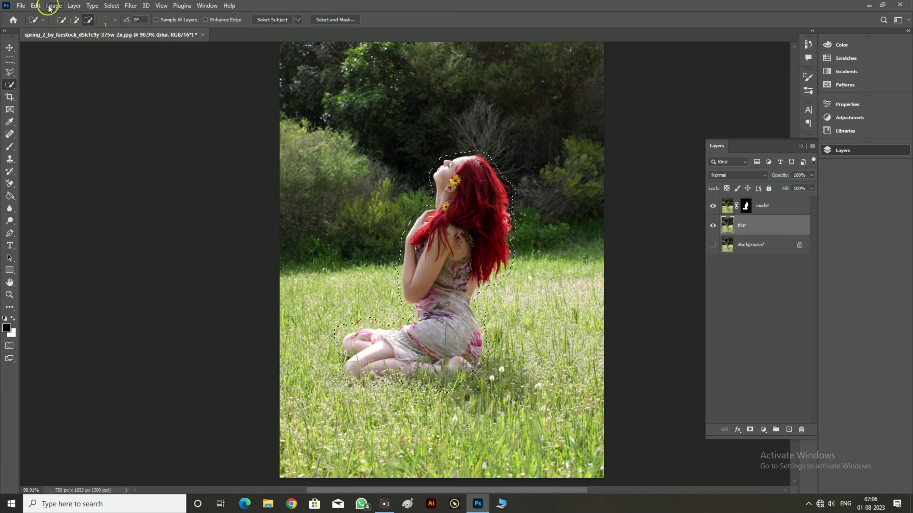
Step: Content-Aware Fill the expanded selection on the blur layer
click(36, 6)
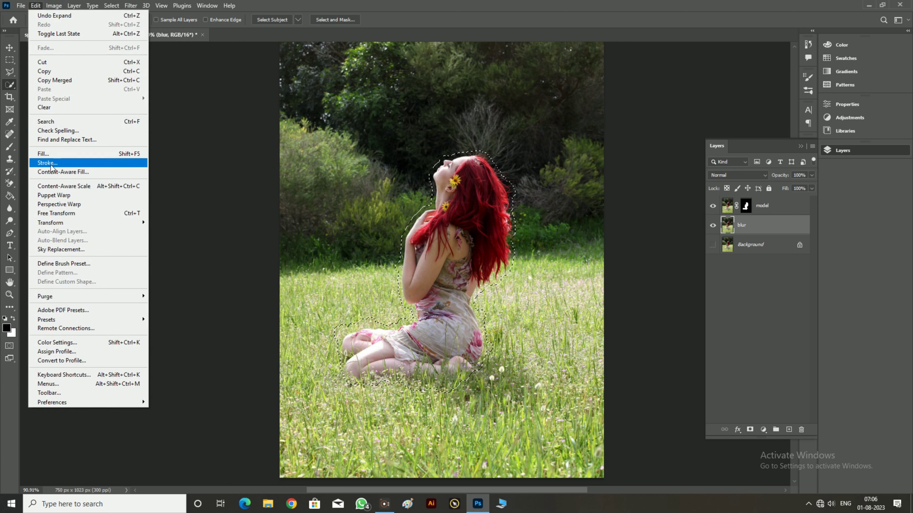
click(50, 157)
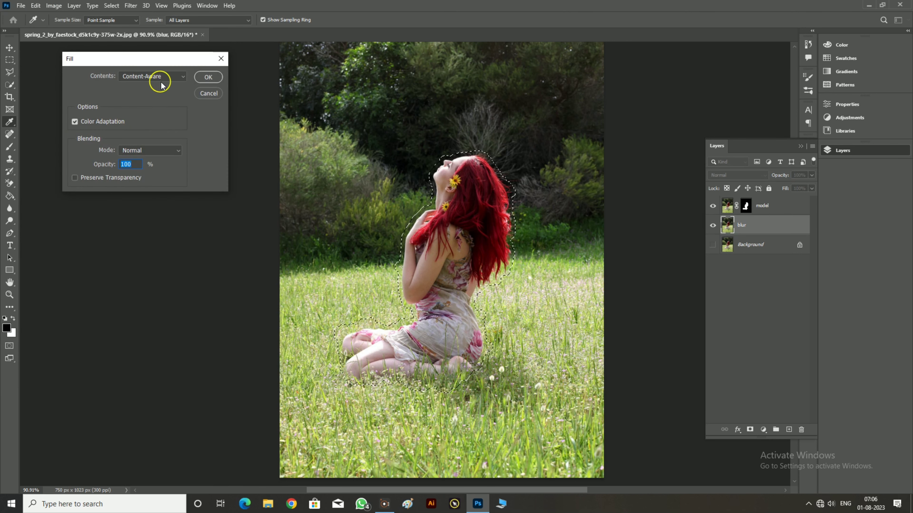
click(160, 77)
click(151, 117)
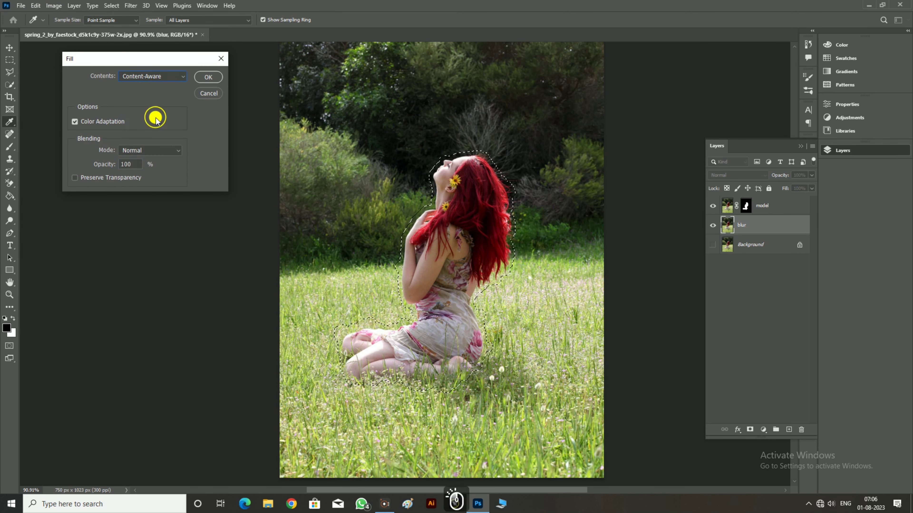
click(205, 79)
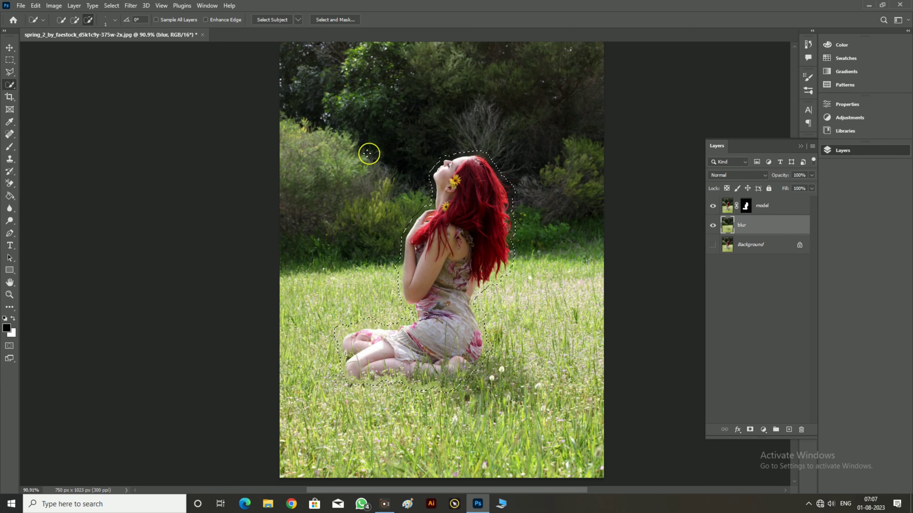
Step: Deselect and toggle the model layer to compare the filled meadow
click(112, 5)
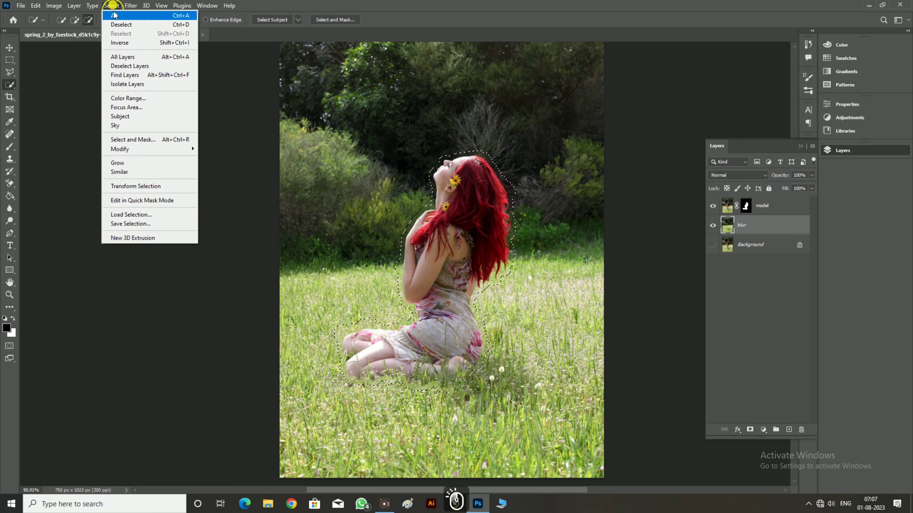
click(117, 23)
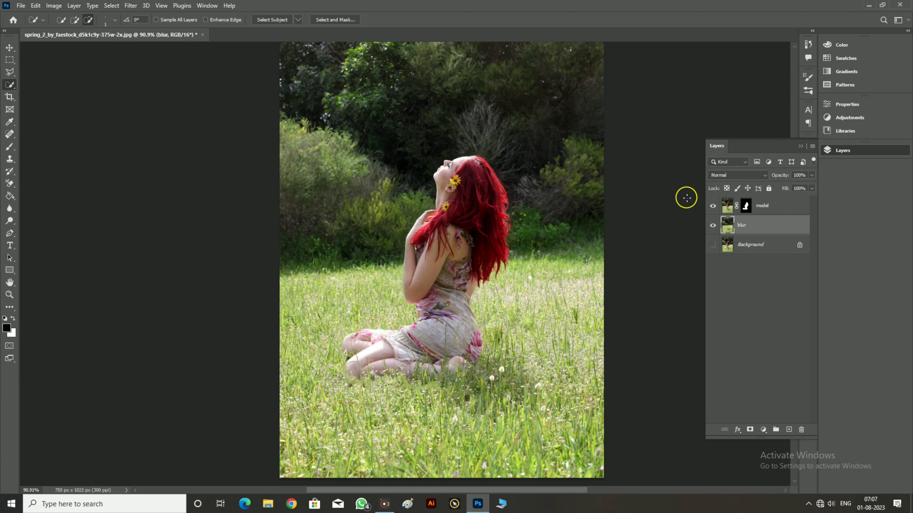
click(712, 207)
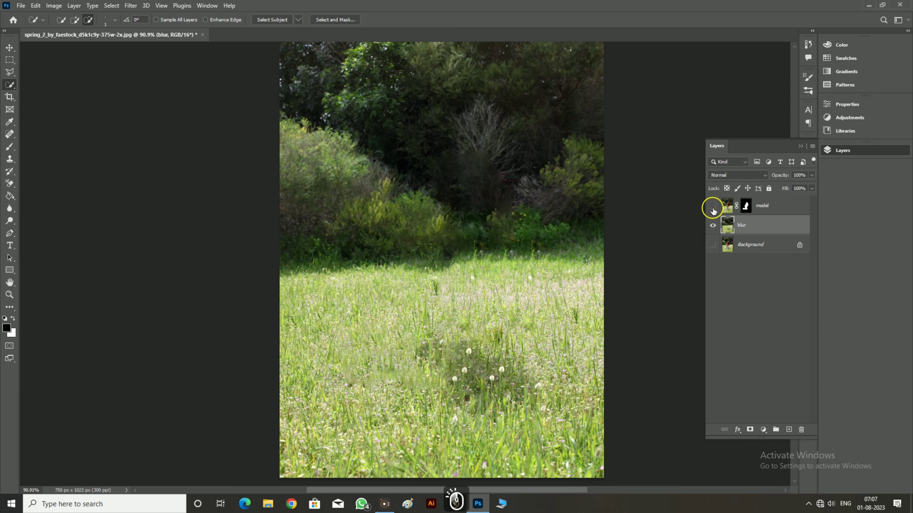
click(713, 207)
click(713, 208)
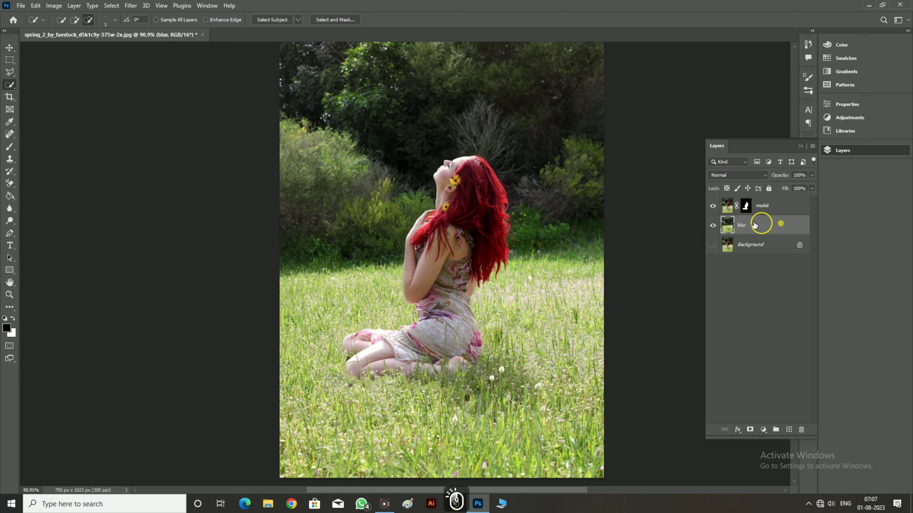
Step: Apply a Tilt-Shift blur from Blur Gallery and try out the blur strength
click(130, 5)
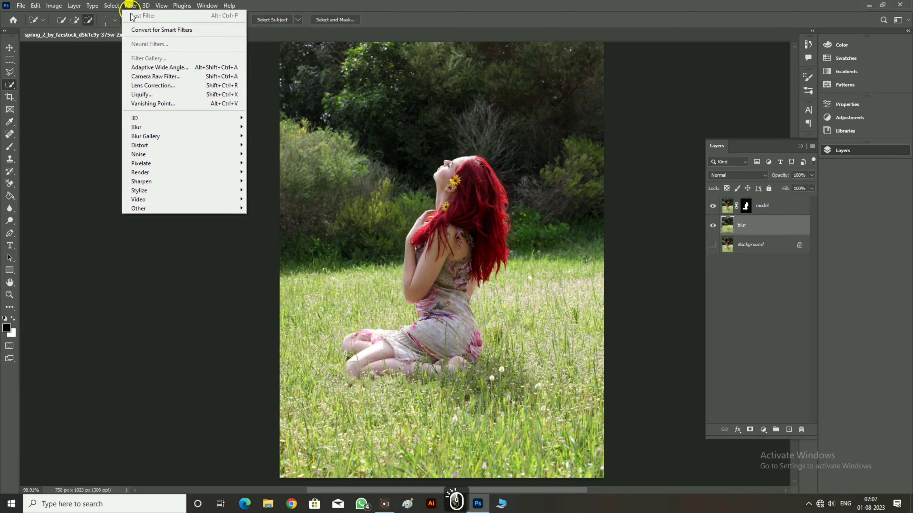
mouse_move(179, 136)
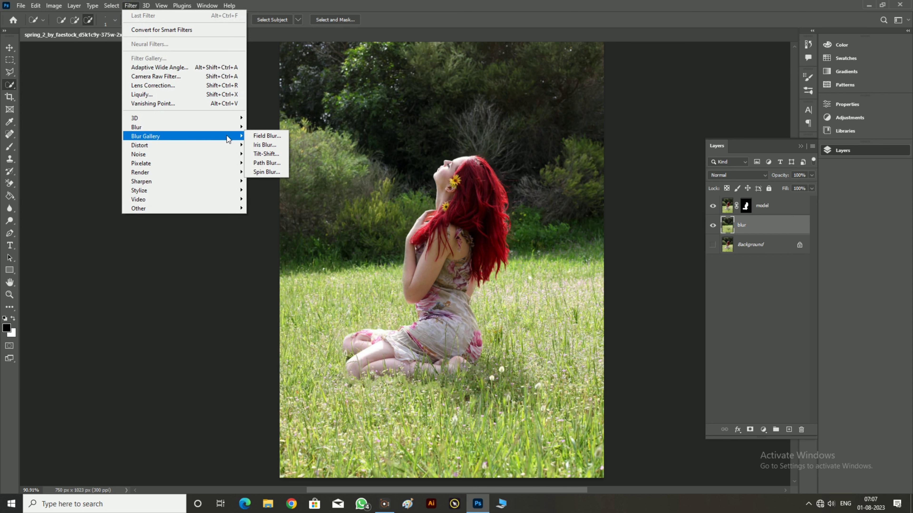
click(258, 152)
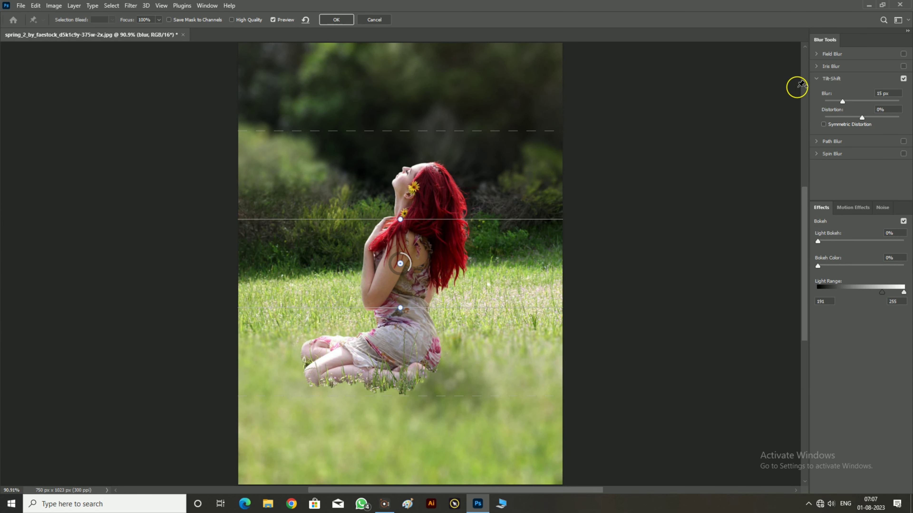
drag(824, 95, 851, 95)
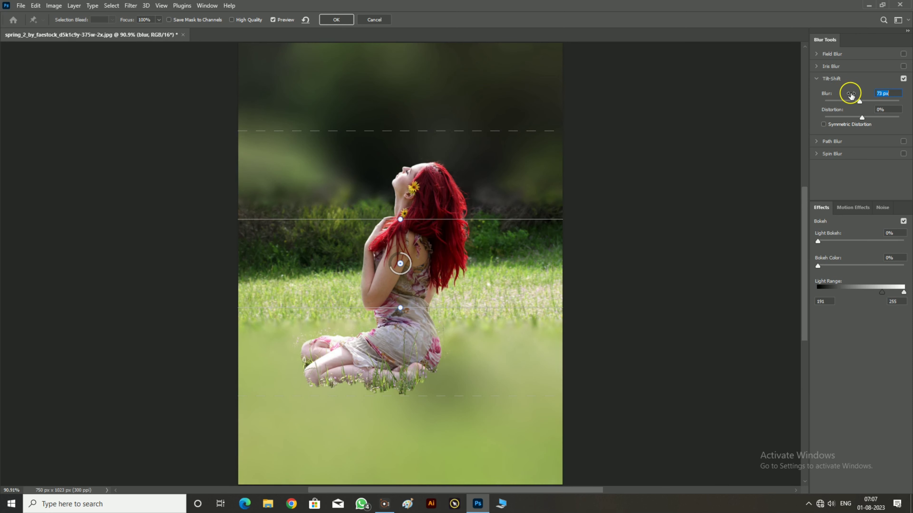
drag(851, 95, 825, 96)
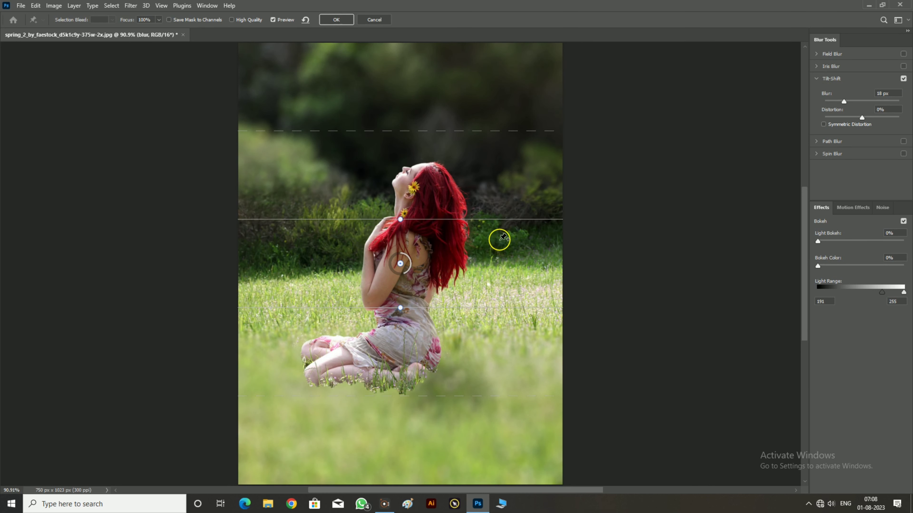
Step: Move the focus band lower, widen its transition, set Blur to about 27 px and apply
click(729, 198)
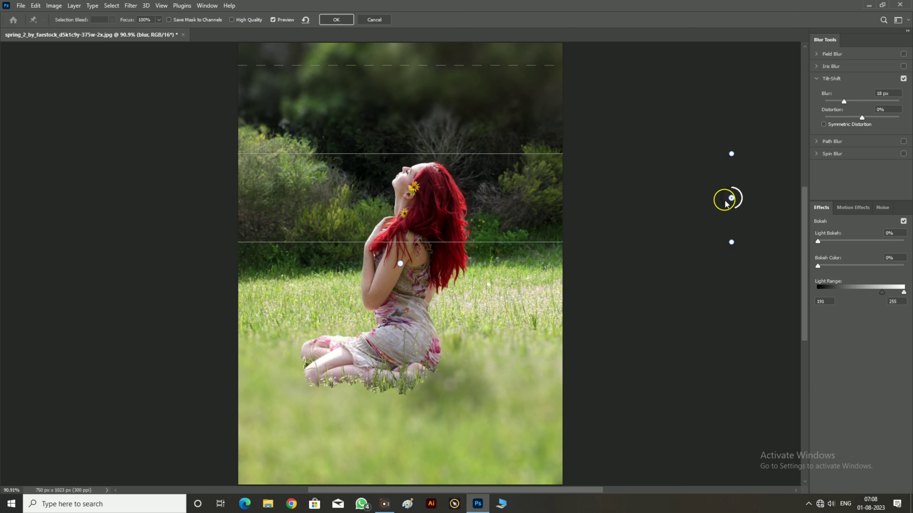
key(ctrl+z)
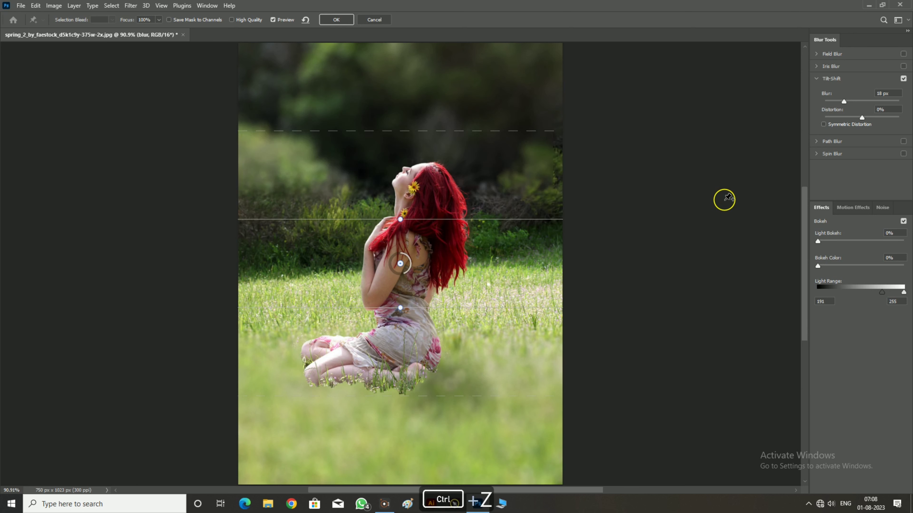
mouse_move(485, 262)
mouse_down()
mouse_move(469, 435)
mouse_move(481, 442)
mouse_up()
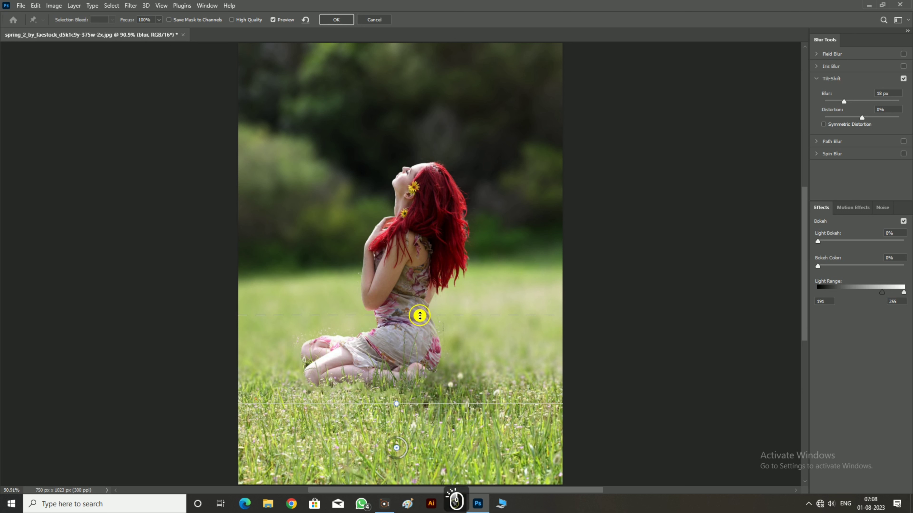
drag(420, 316, 438, 212)
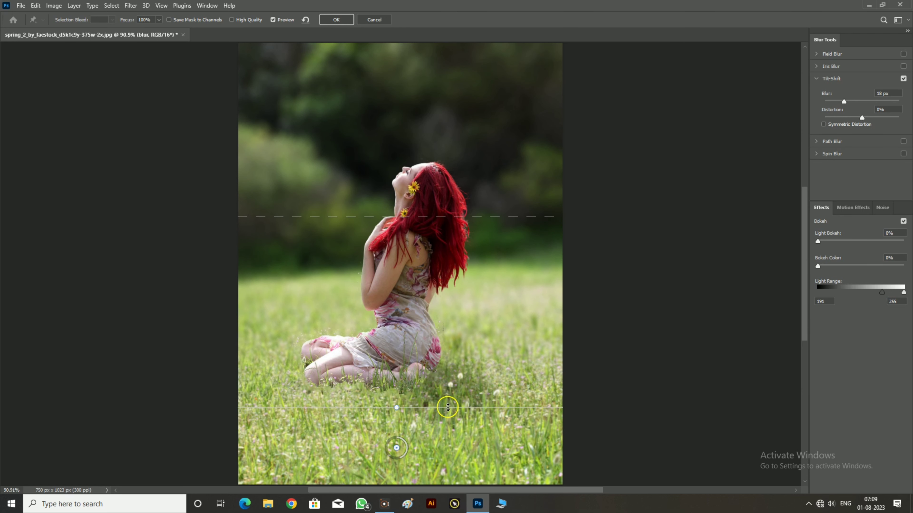
drag(448, 402, 448, 413)
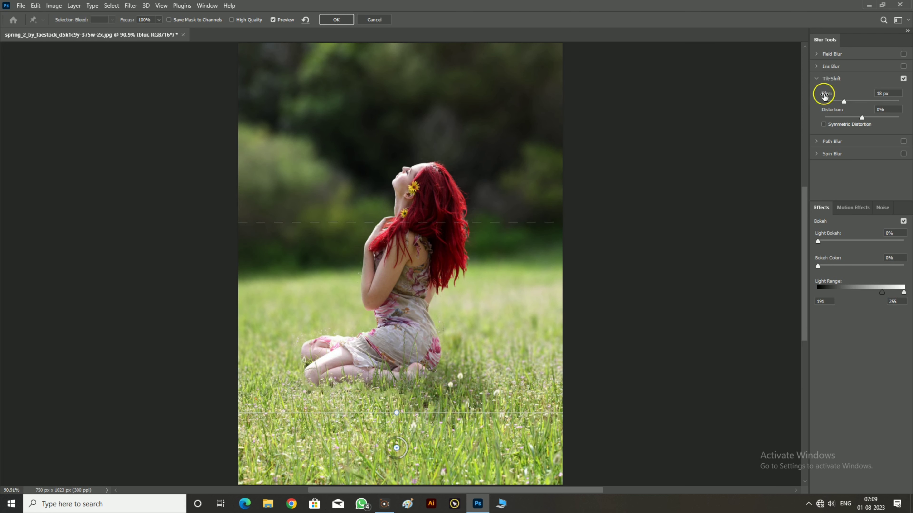
drag(824, 97, 829, 97)
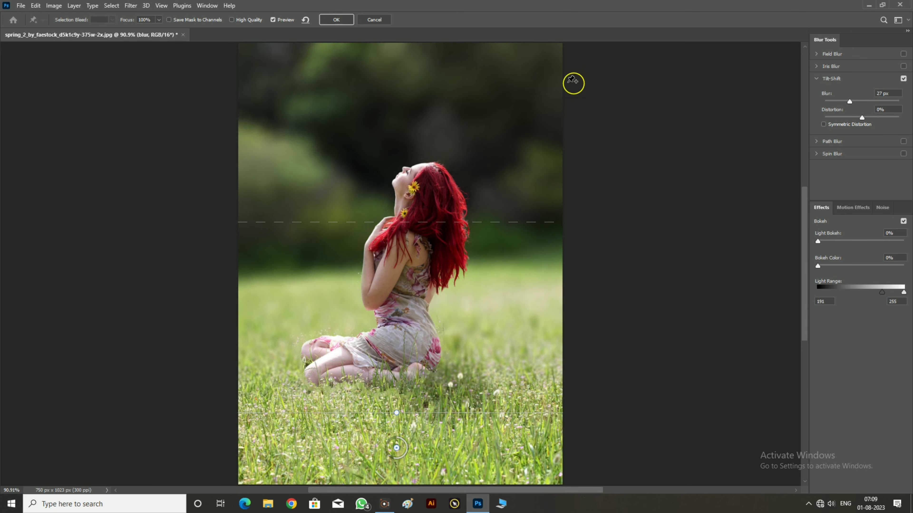
click(336, 20)
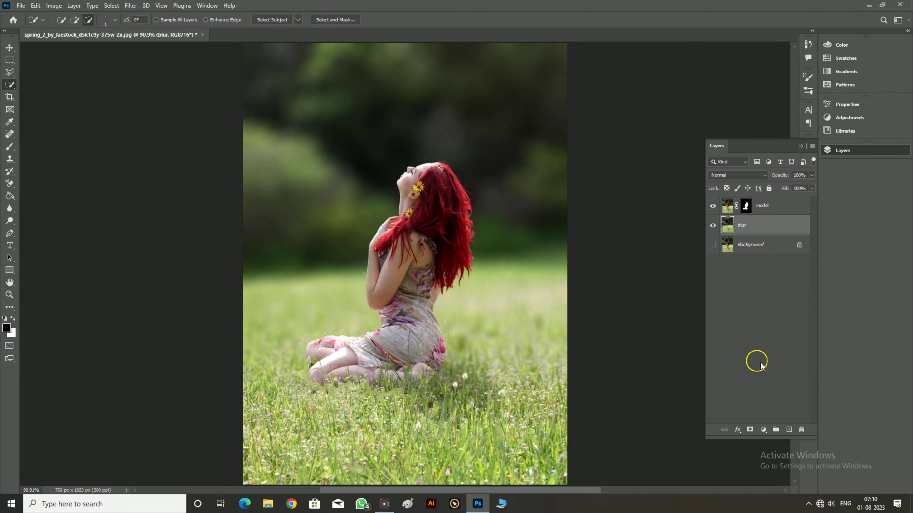
Step: Create a new top layer named 'light'
click(773, 373)
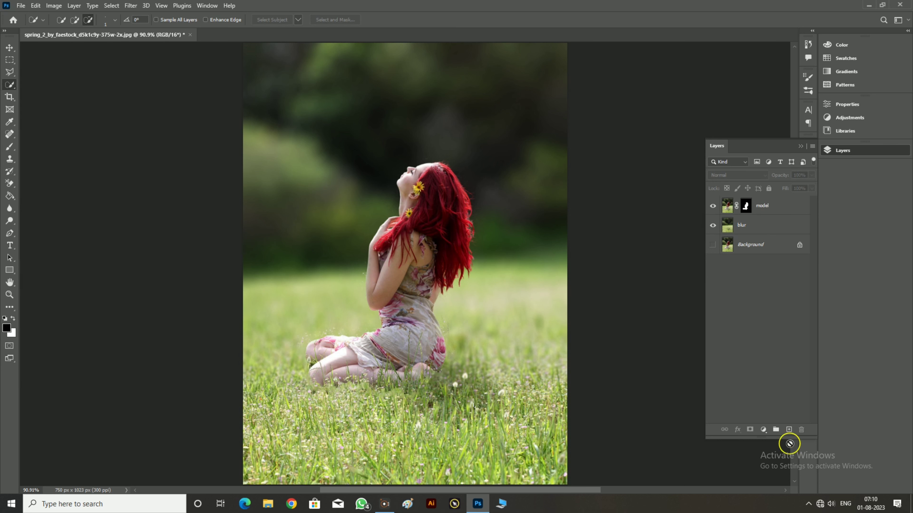
click(788, 430)
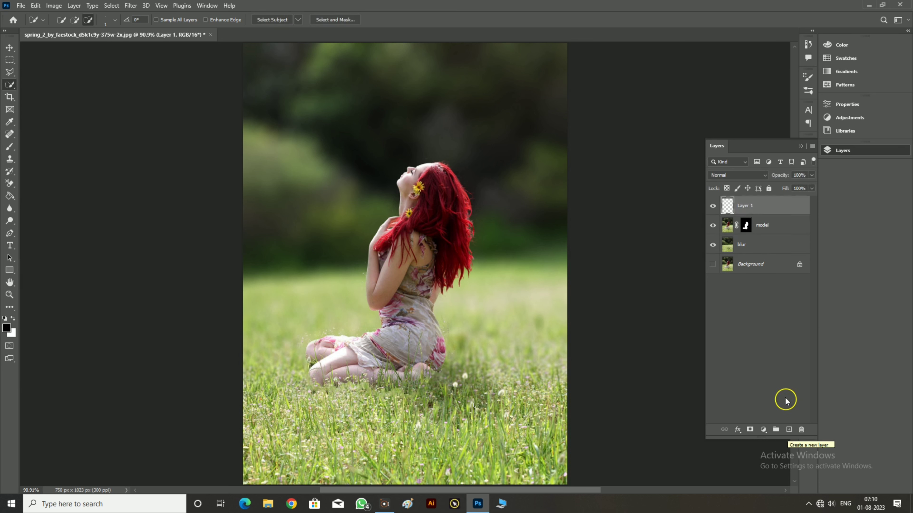
double_click(744, 206)
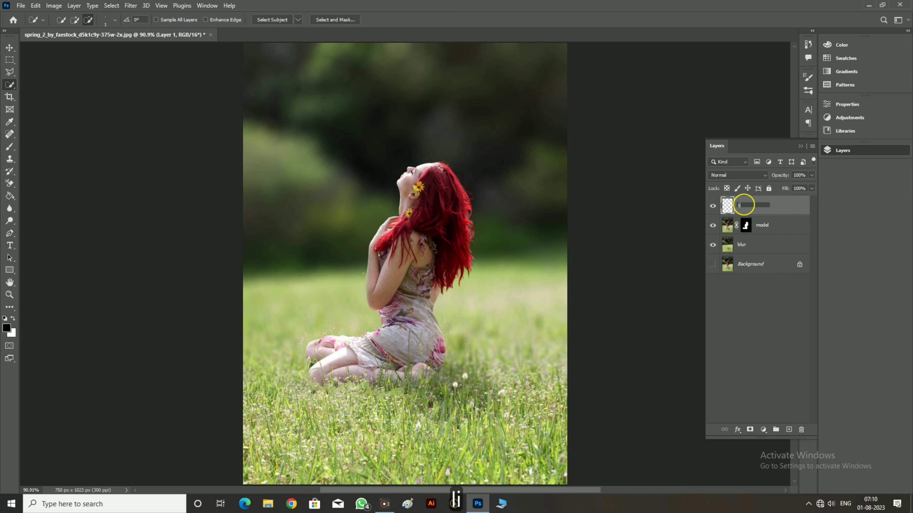
text(ght)
key(Return)
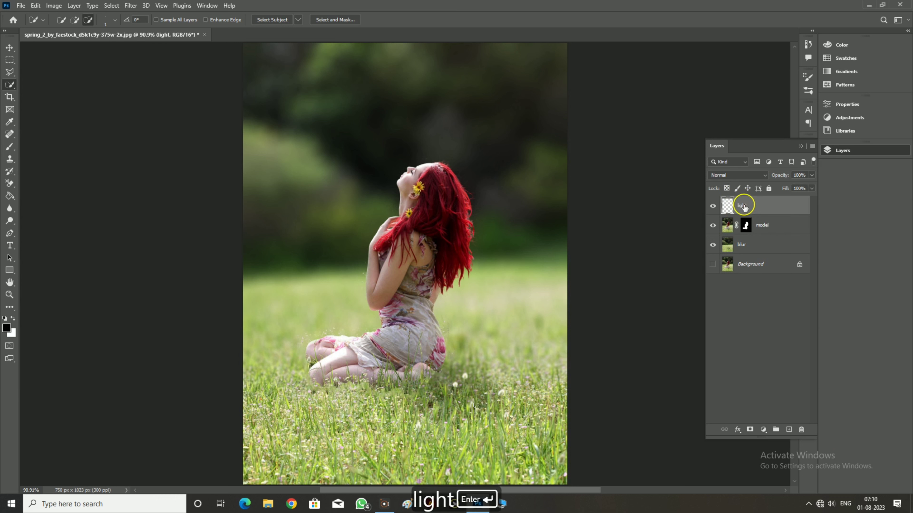
Step: Choose the Soft Round Pressure Opacity brush
click(10, 147)
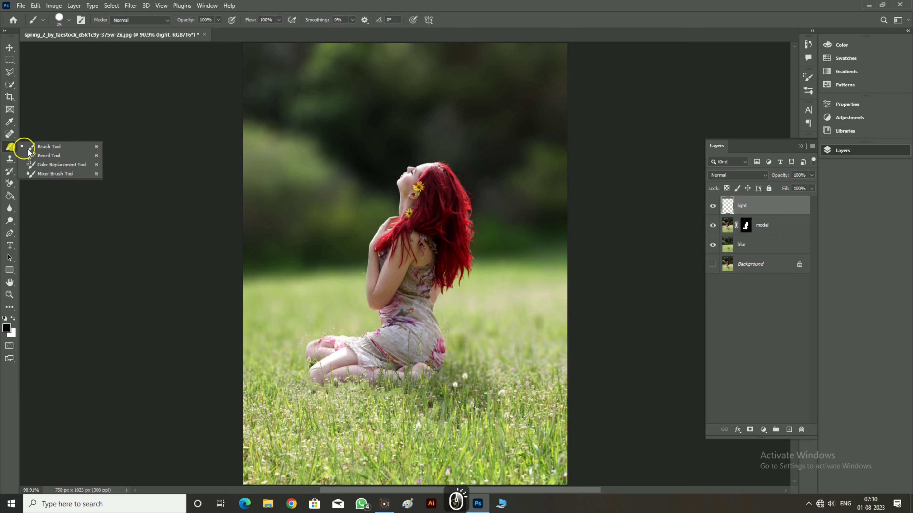
click(41, 151)
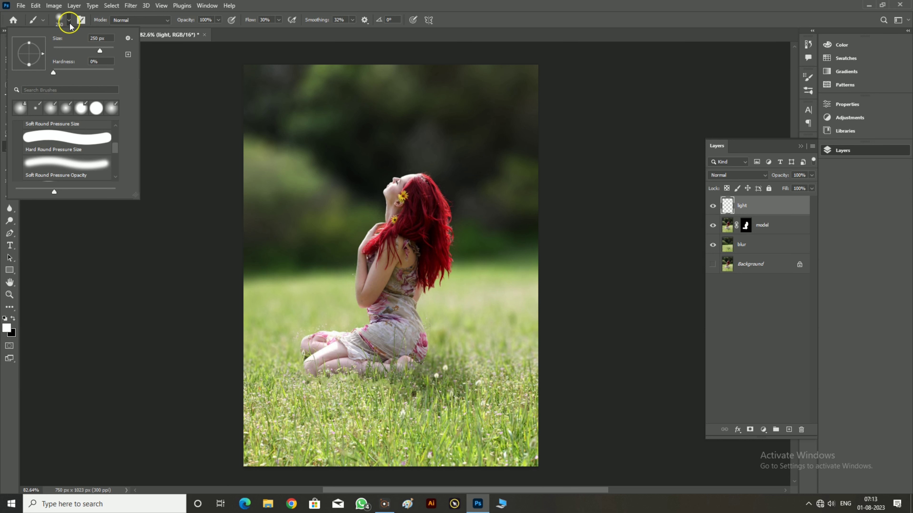
scroll(77, 153, down, 1)
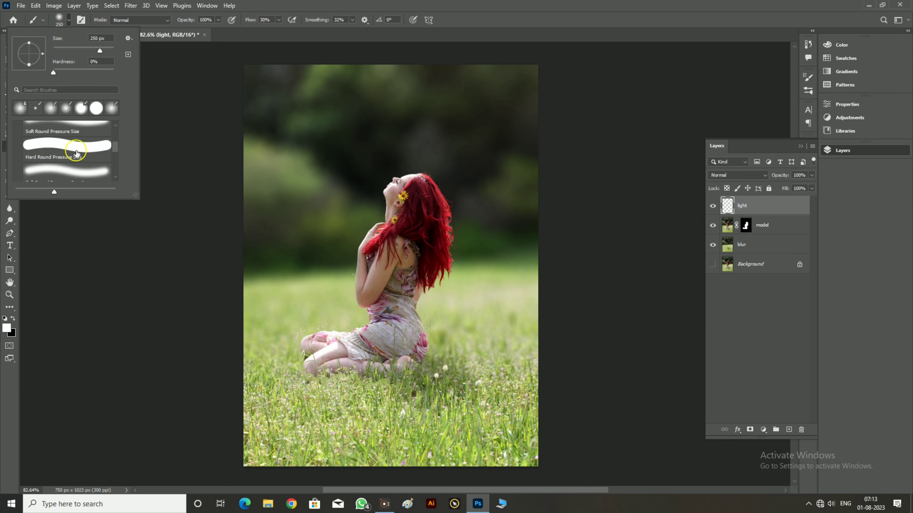
scroll(77, 153, up, 1)
click(76, 165)
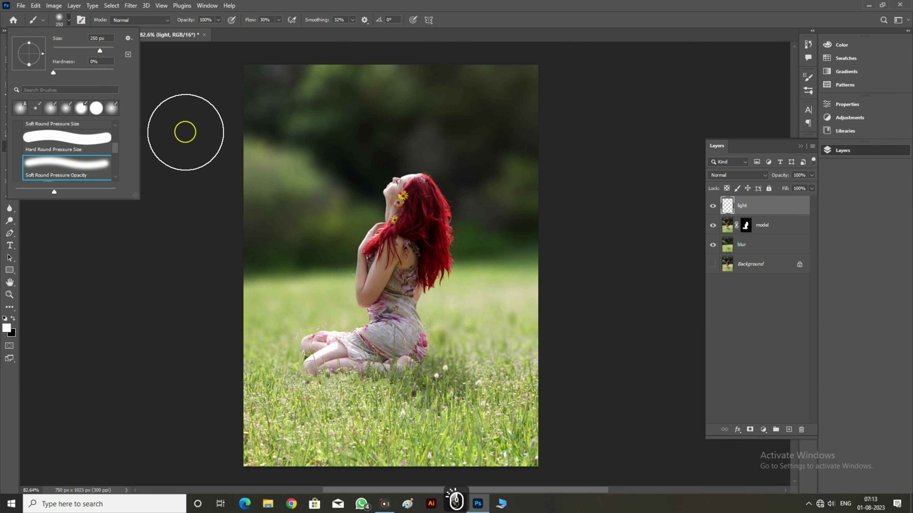
click(185, 132)
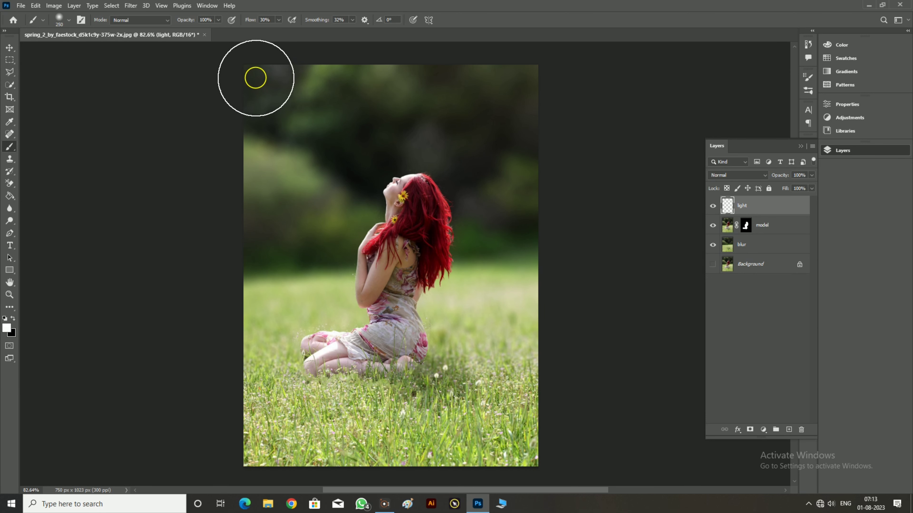
Step: Set brush Flow to 100% and dab a size-400 white glow into the top-left corner
click(278, 20)
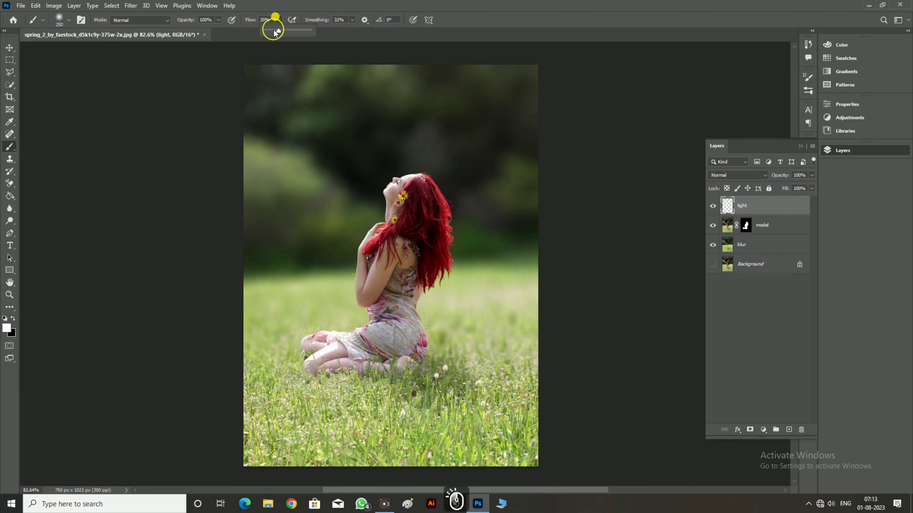
drag(277, 31, 350, 27)
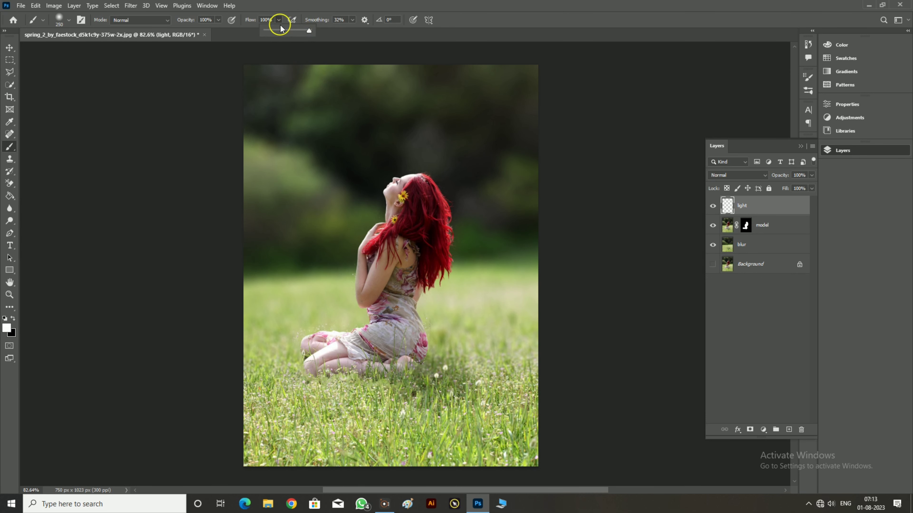
click(252, 16)
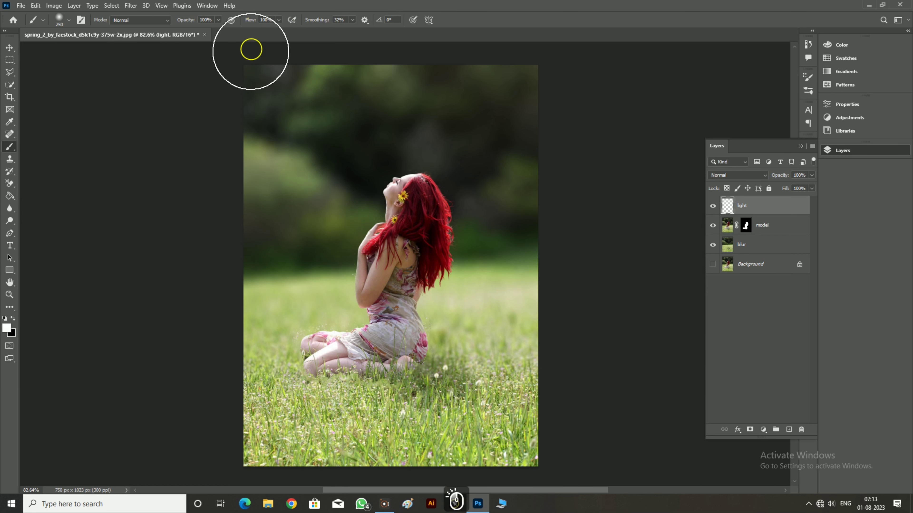
drag(248, 47, 222, 78)
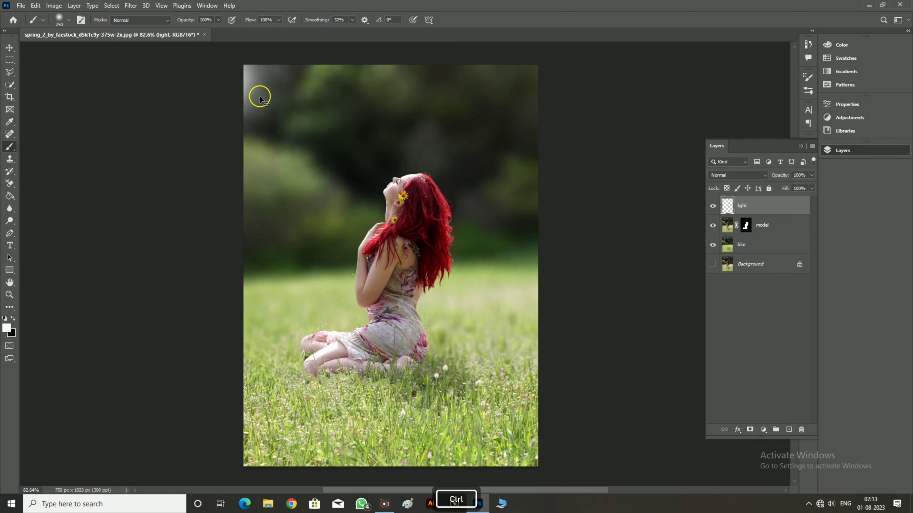
key(ctrl+z)
key(bracketright)
key(bracketright)
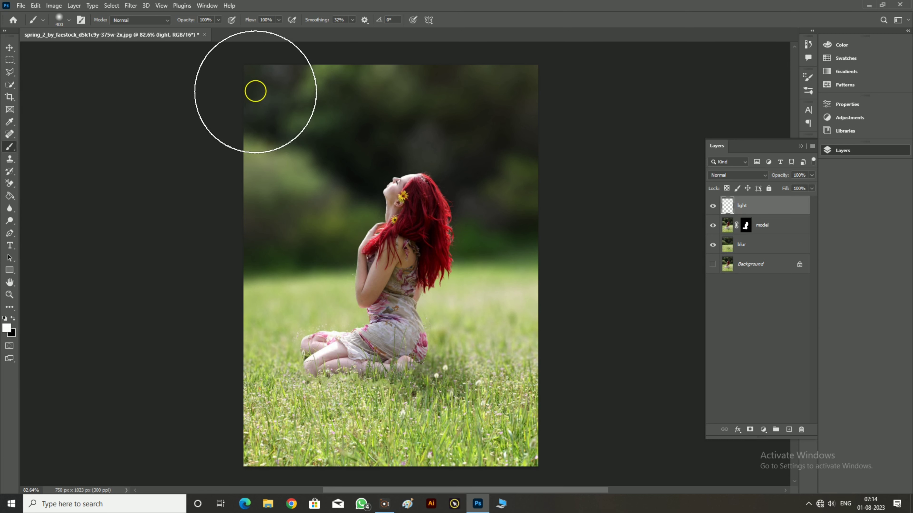
click(255, 91)
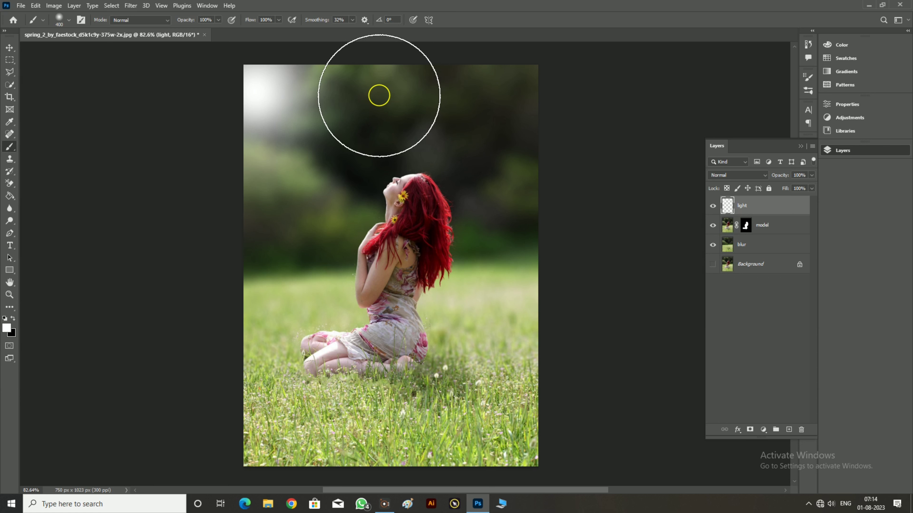
key(ctrl+t)
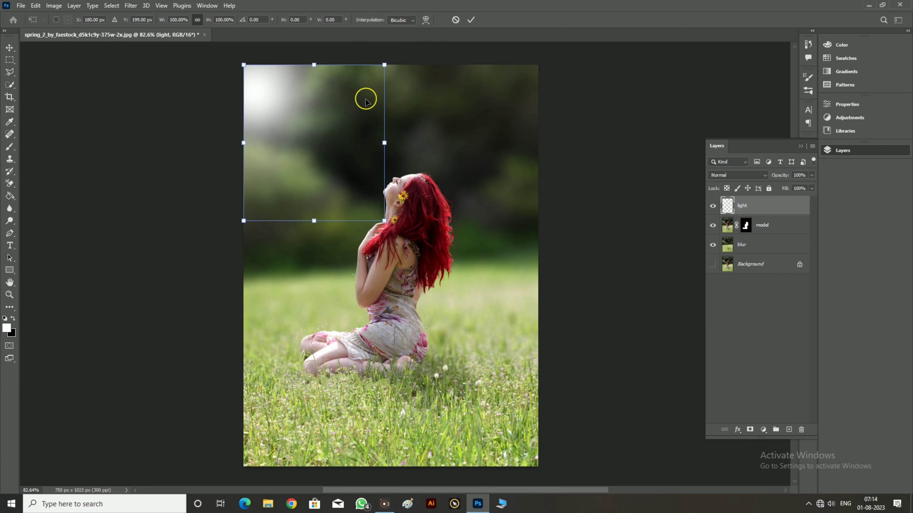
Step: Scale the light layer's glow over the upper-left, down to the model's knees, and commit
mouse_move(386, 223)
mouse_down()
mouse_move(485, 314)
mouse_move(527, 369)
mouse_move(518, 361)
mouse_up()
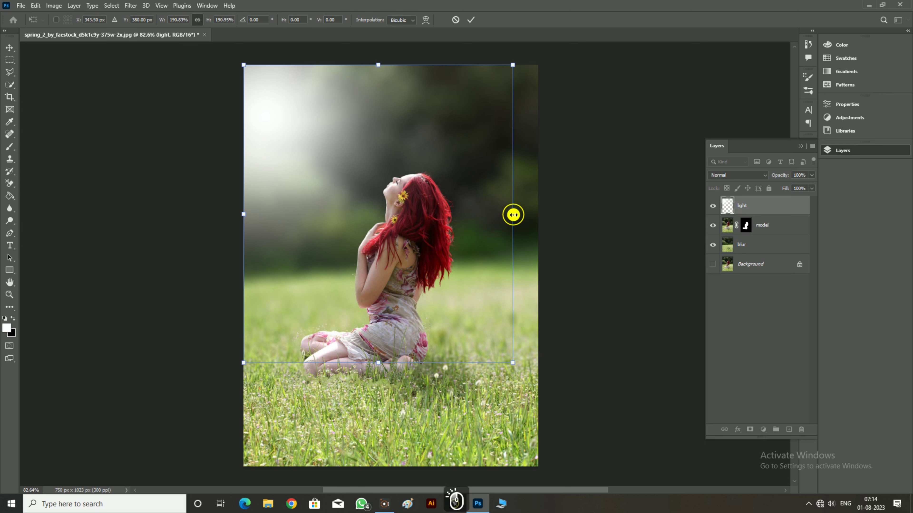
drag(512, 214, 519, 214)
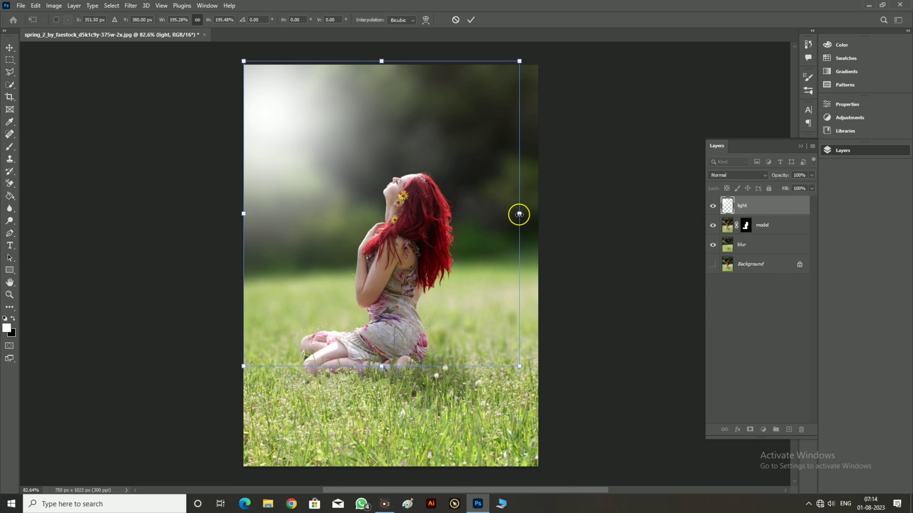
drag(519, 215, 516, 215)
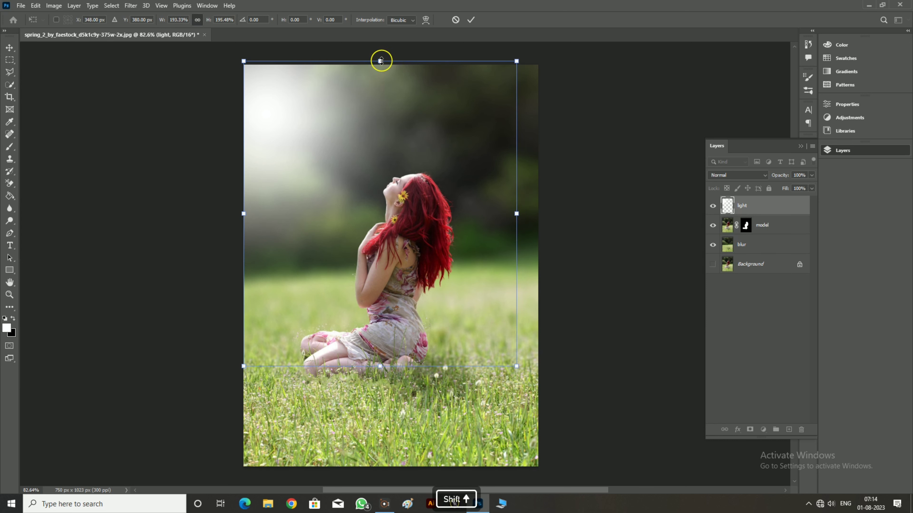
drag(379, 61, 382, 64)
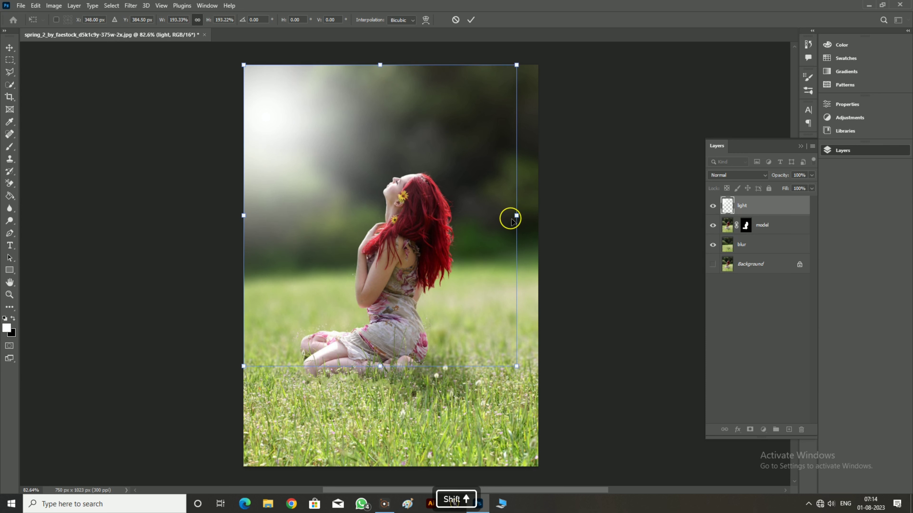
drag(516, 216, 525, 216)
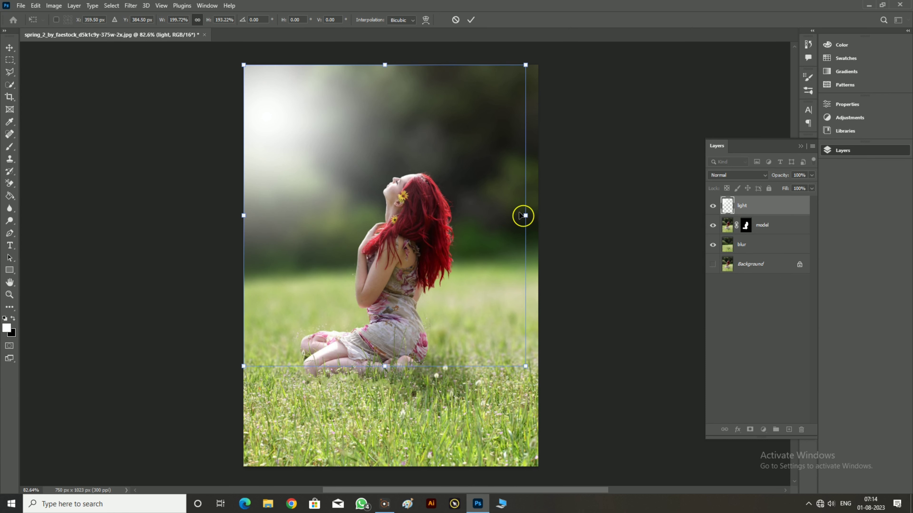
click(471, 20)
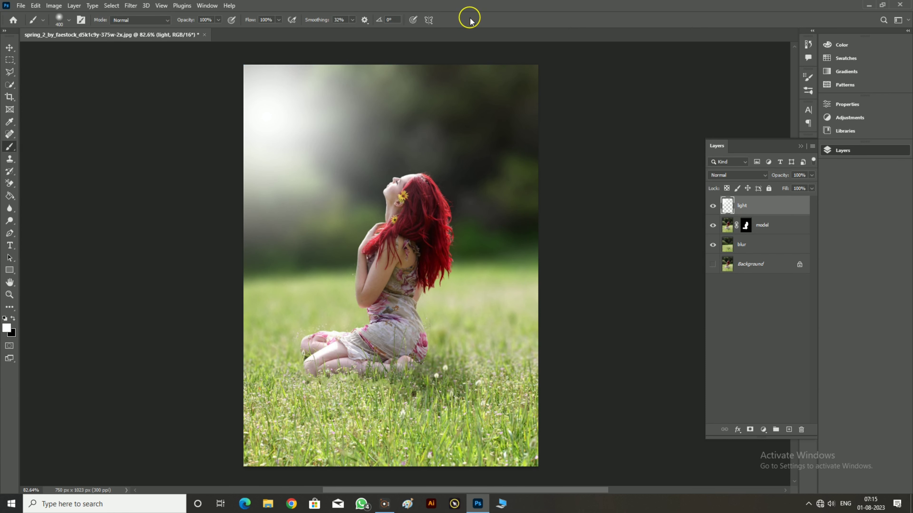
Step: Switch the light layer to Screen blending and settle its opacity at 55%
click(724, 176)
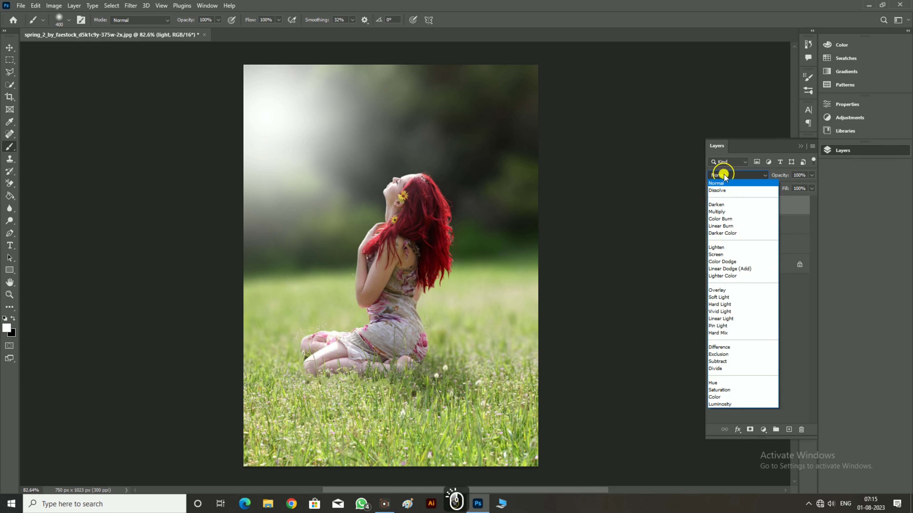
click(716, 255)
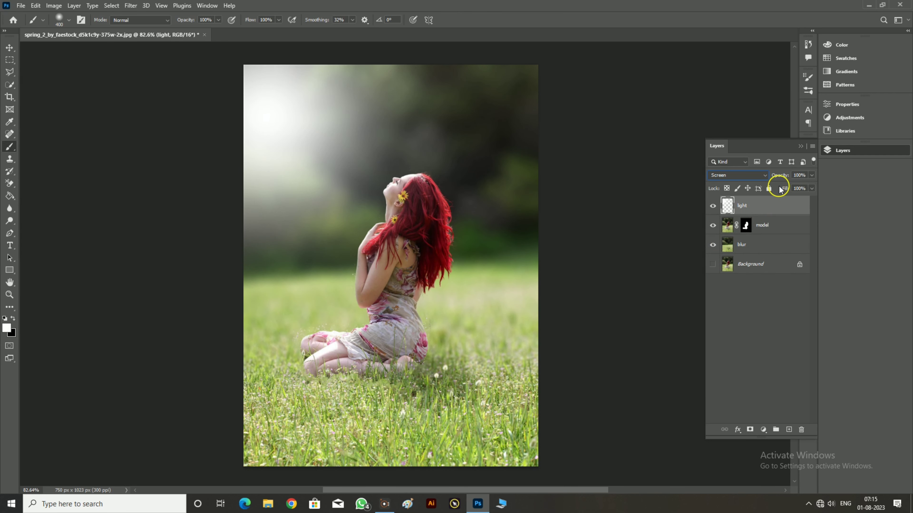
drag(779, 176, 765, 176)
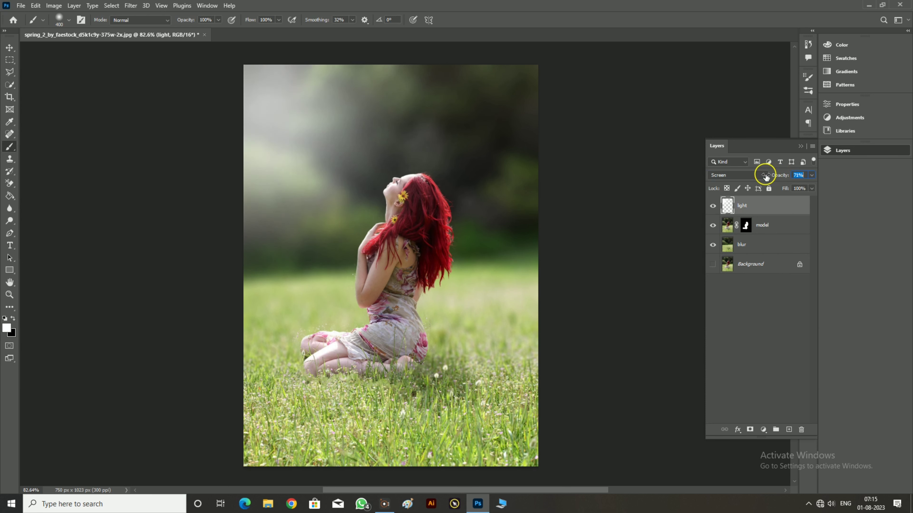
drag(761, 177, 754, 181)
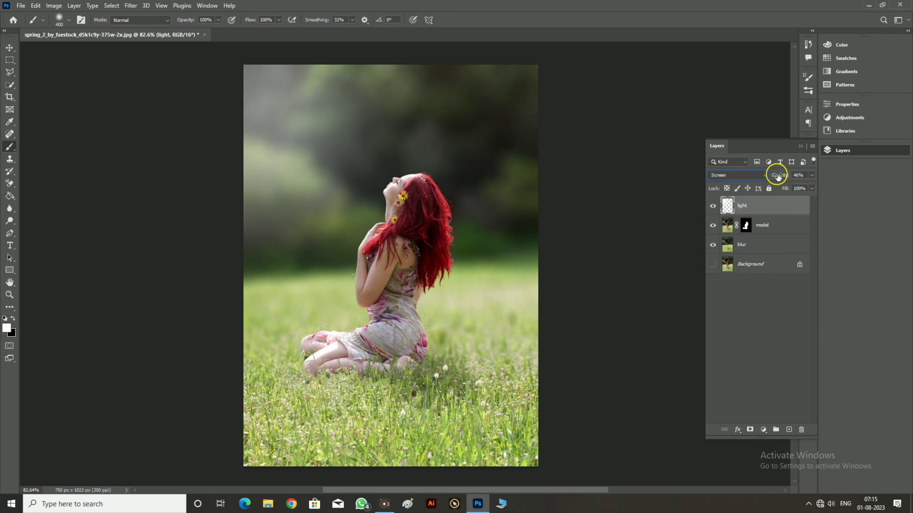
drag(777, 176, 777, 176)
drag(777, 177, 779, 177)
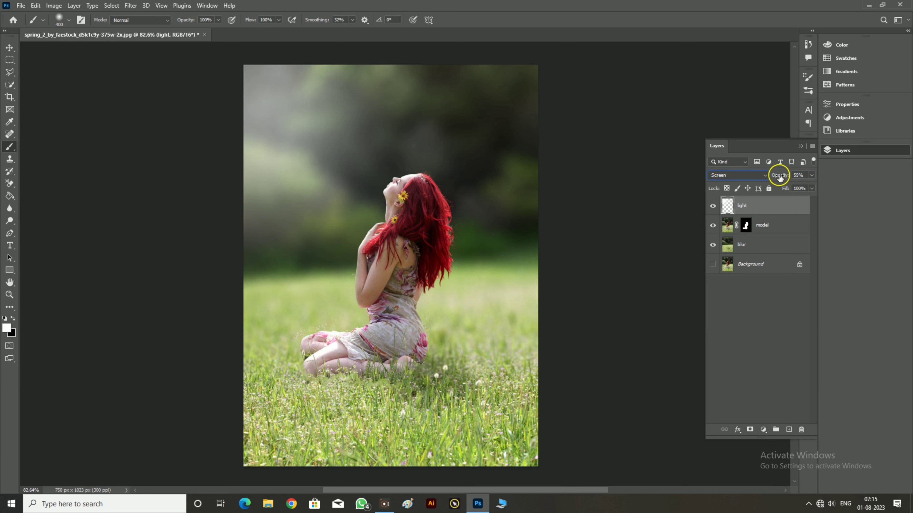
drag(780, 177, 778, 177)
click(793, 335)
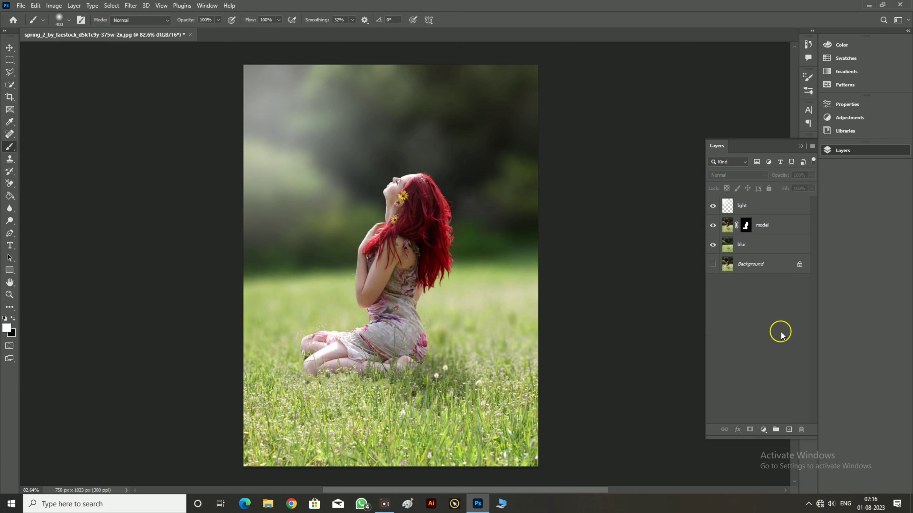
Step: Add a Color Balance layer and shift the midtones' Magenta–Green to -33
click(763, 430)
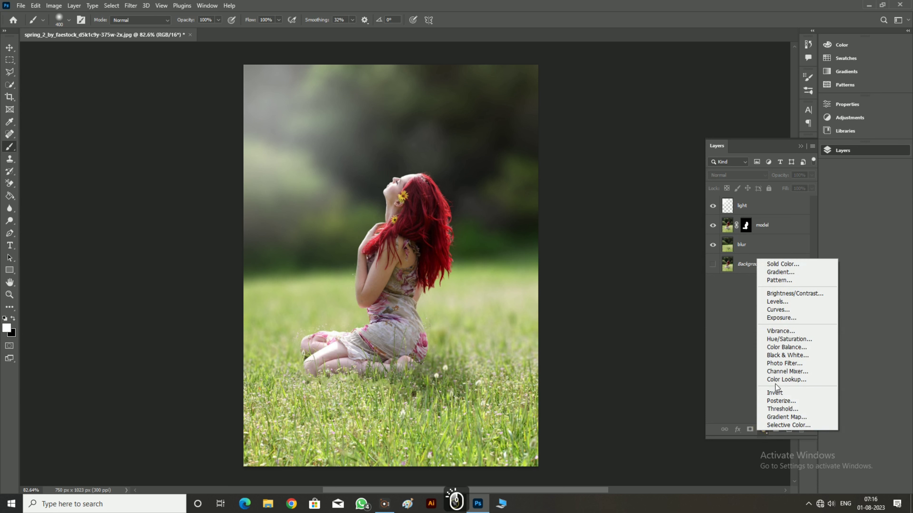
click(779, 348)
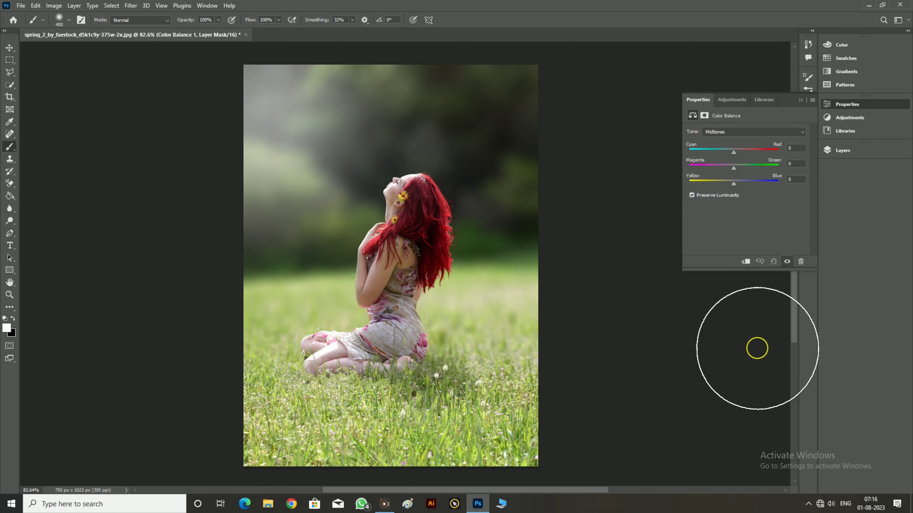
click(9, 47)
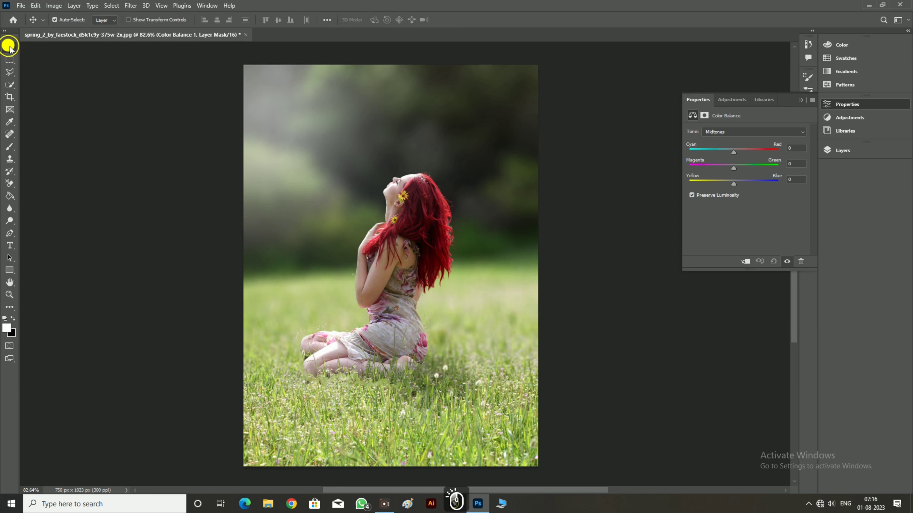
click(703, 162)
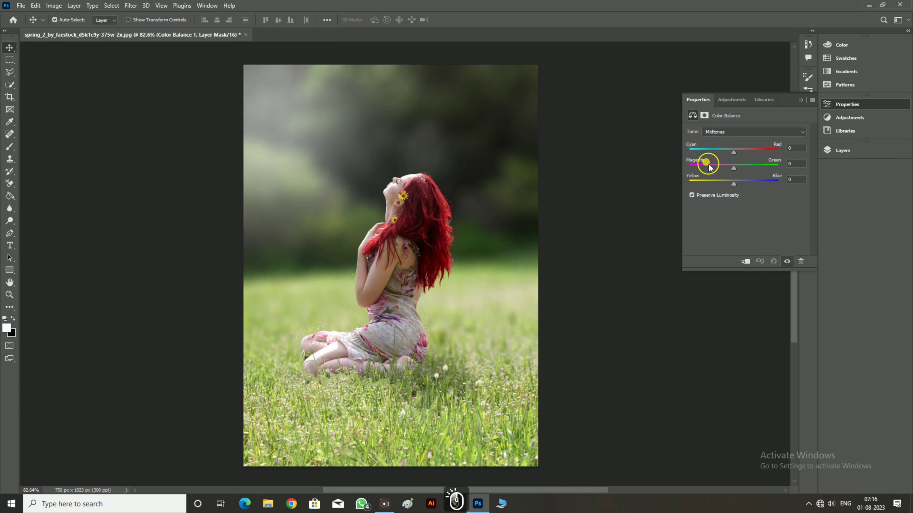
click(708, 165)
drag(709, 168, 724, 173)
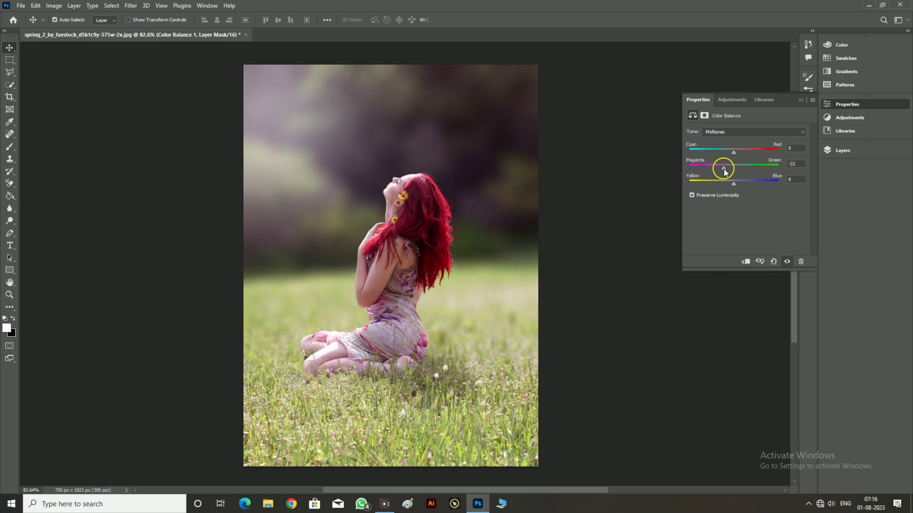
Step: Switch the tone to Shadows and set Yellow–Blue to +23
click(729, 134)
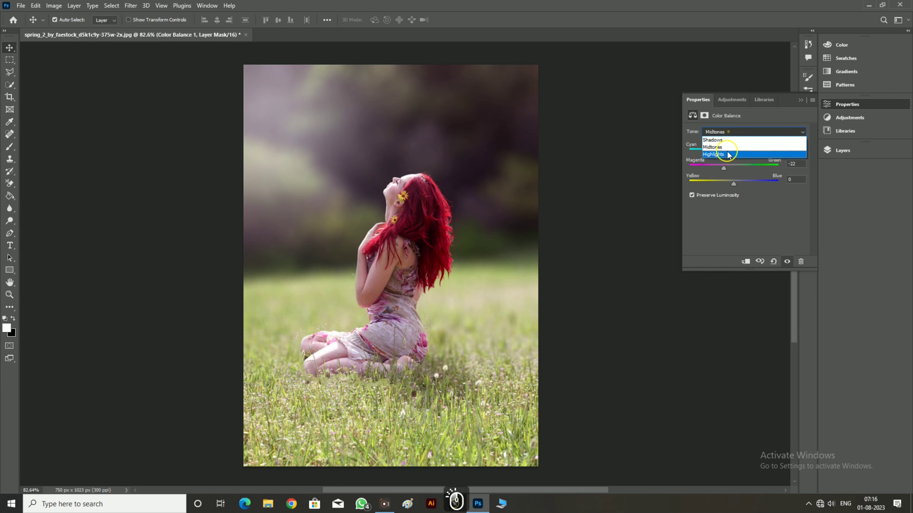
click(721, 140)
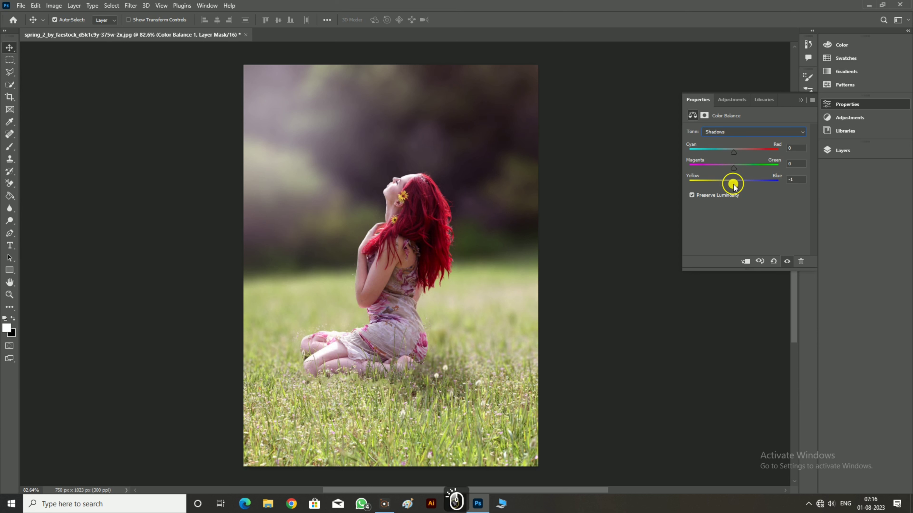
drag(734, 184, 751, 185)
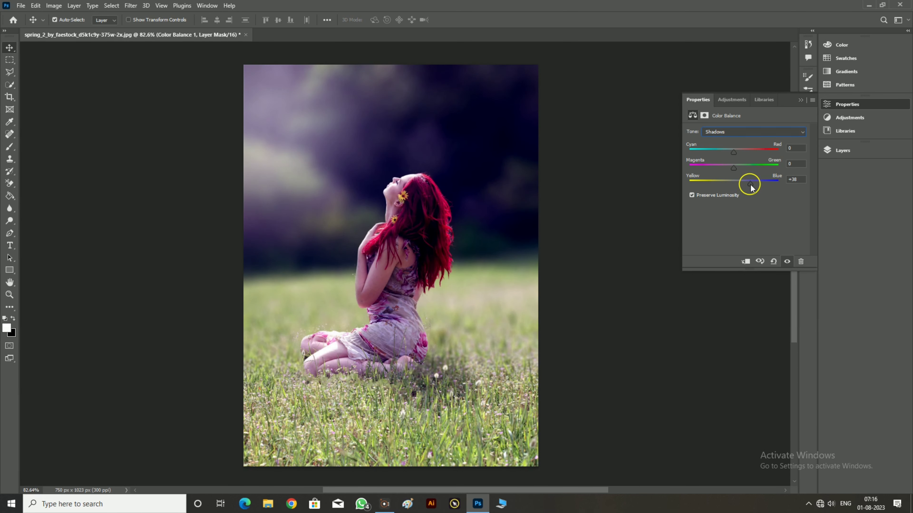
drag(750, 186, 741, 188)
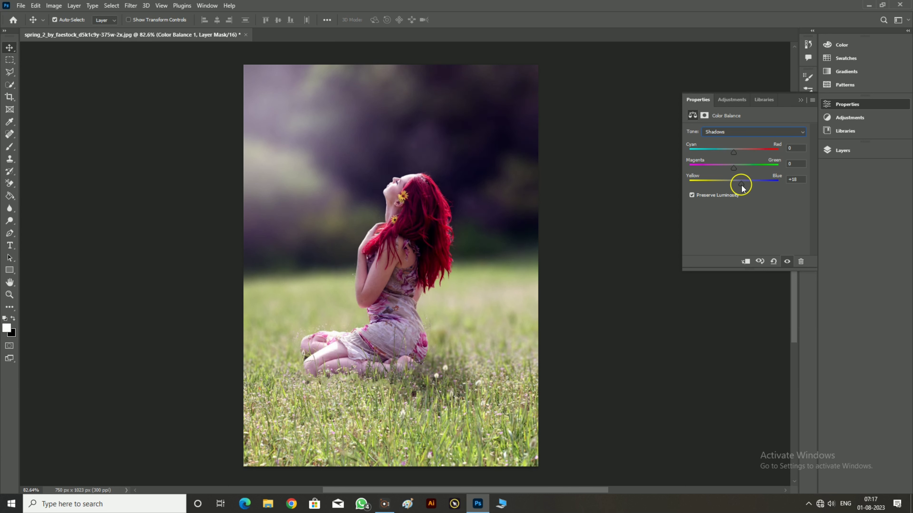
drag(742, 188, 743, 188)
Step: Set the shadows' Cyan–Red slider to -2
drag(735, 154, 733, 155)
drag(733, 154, 734, 155)
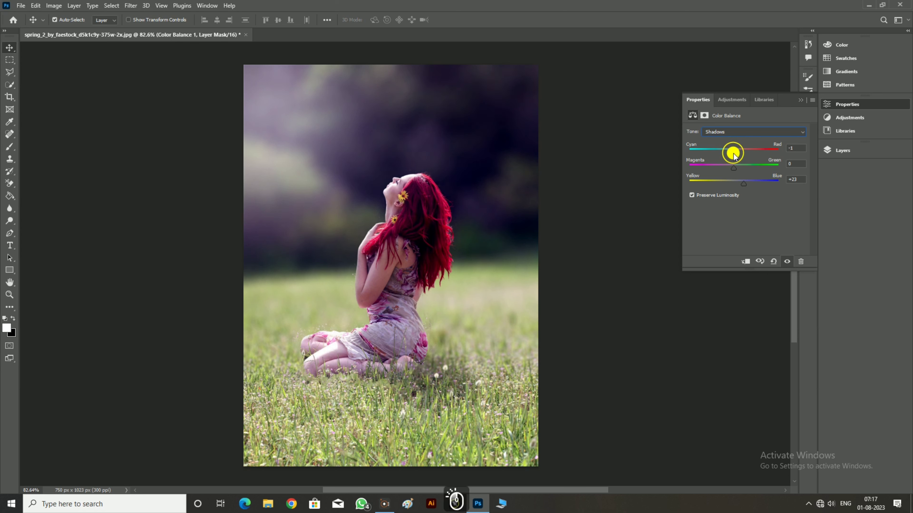
mouse_move(733, 154)
mouse_down()
mouse_move(740, 159)
mouse_move(732, 158)
mouse_up()
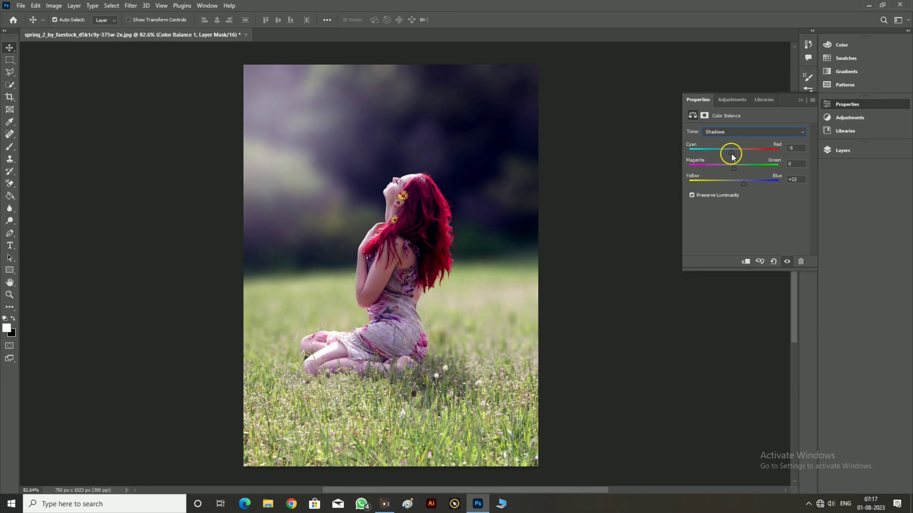
click(732, 157)
drag(732, 157, 734, 157)
click(723, 131)
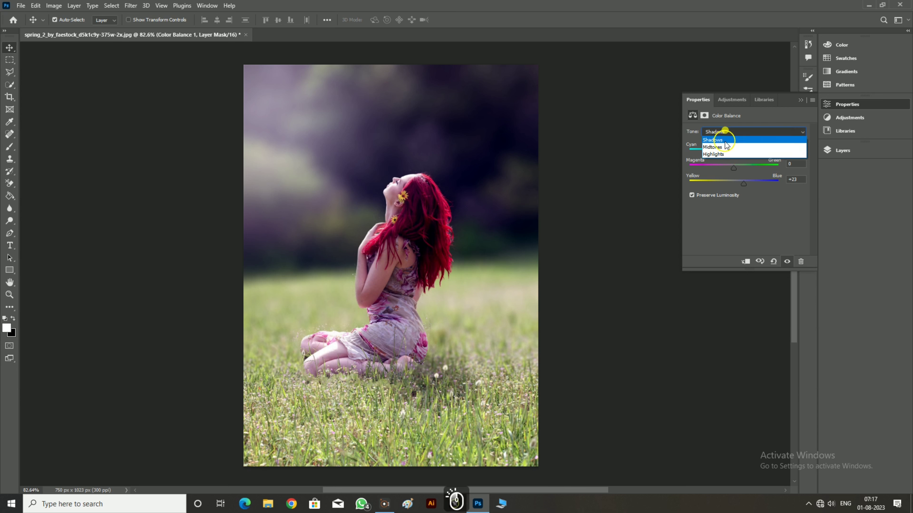
Step: Set the Color Balance highlights to Yellow–Blue -12 and Cyan–Red -5
click(723, 154)
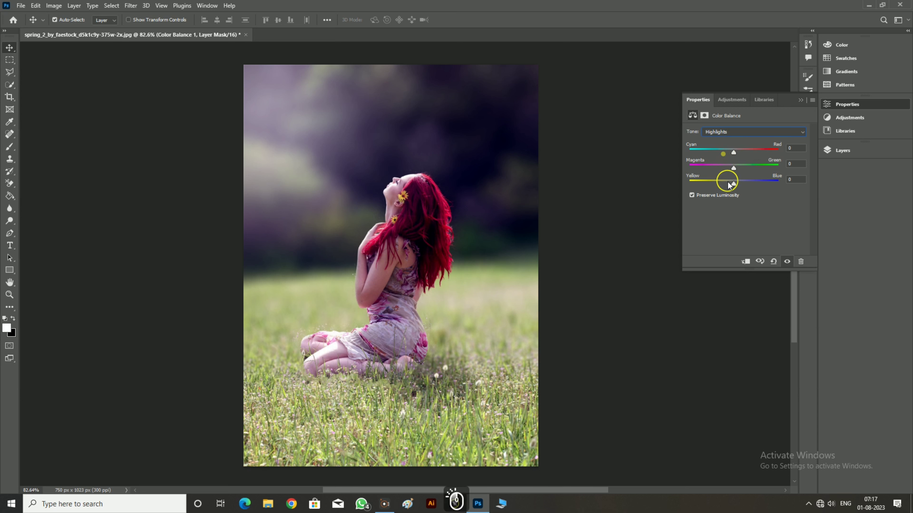
mouse_move(733, 185)
mouse_down()
mouse_move(716, 186)
mouse_move(729, 186)
mouse_up()
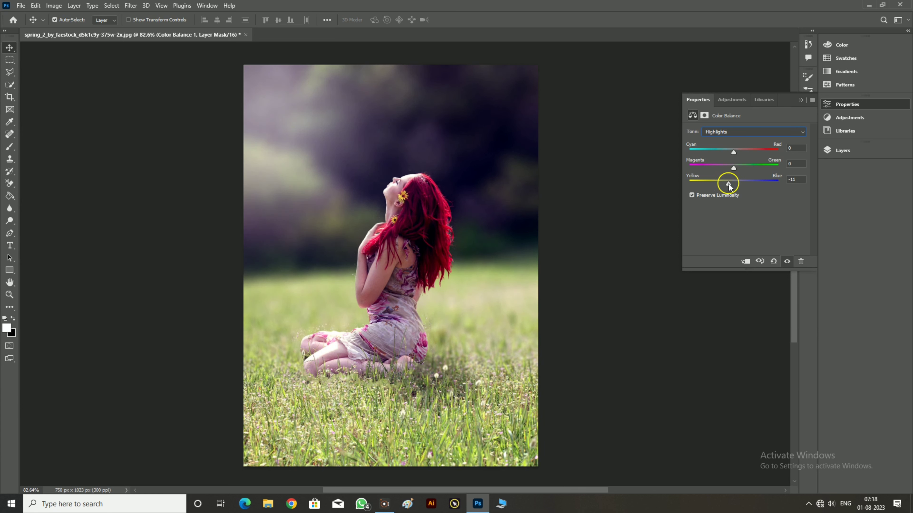
drag(729, 186, 728, 186)
mouse_move(734, 152)
mouse_down()
mouse_move(743, 155)
mouse_move(732, 154)
mouse_up()
Step: Toggle the Color Balance layer off and back on to compare
click(800, 102)
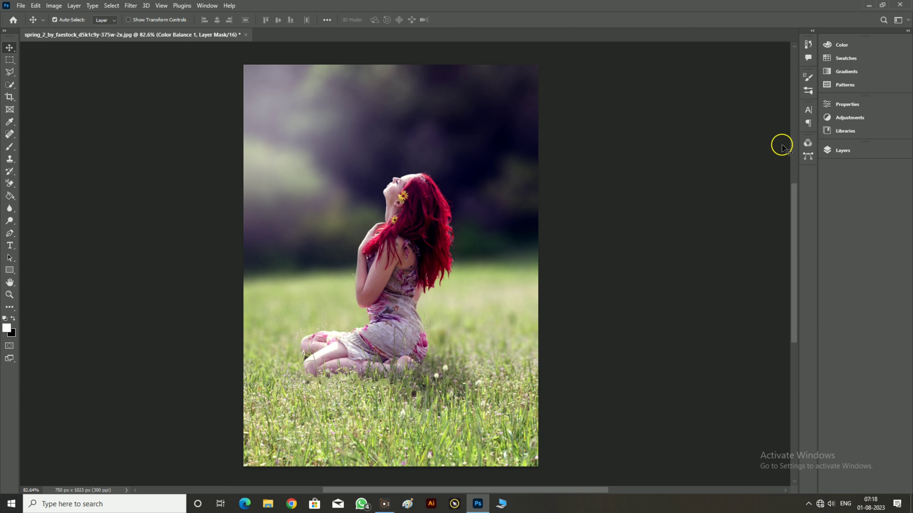
click(832, 150)
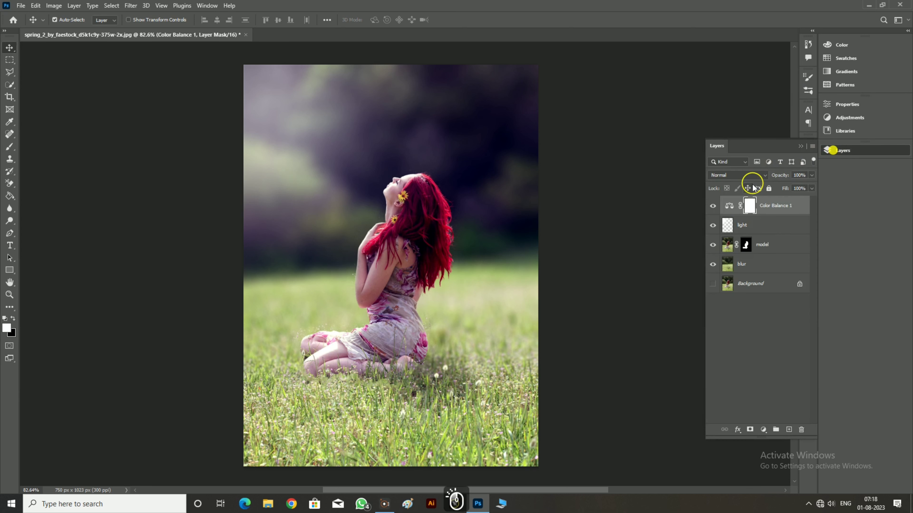
click(713, 206)
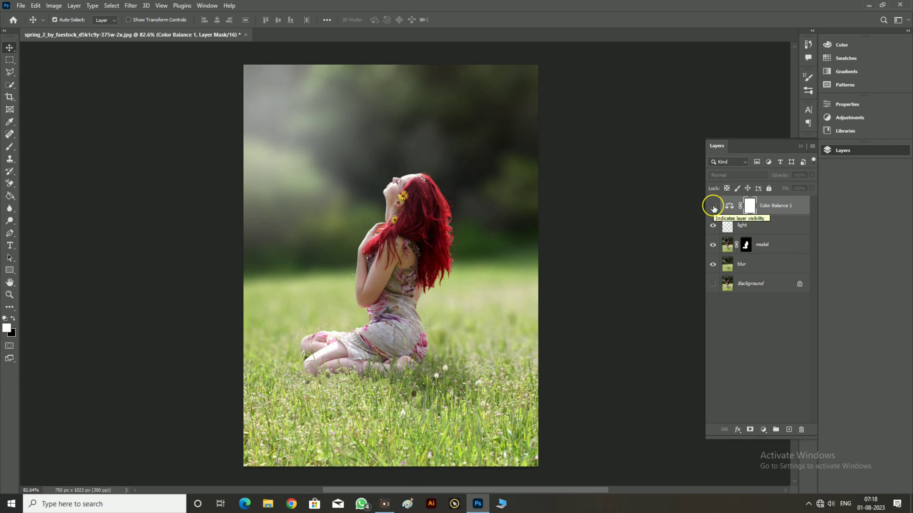
click(713, 206)
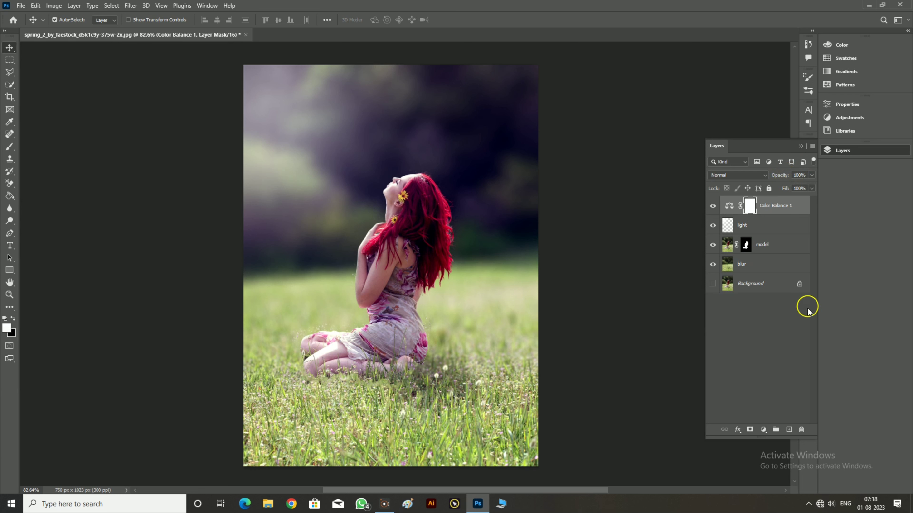
Step: Add a Curves layer with its top-right point pulled far down to darken heavily
click(795, 311)
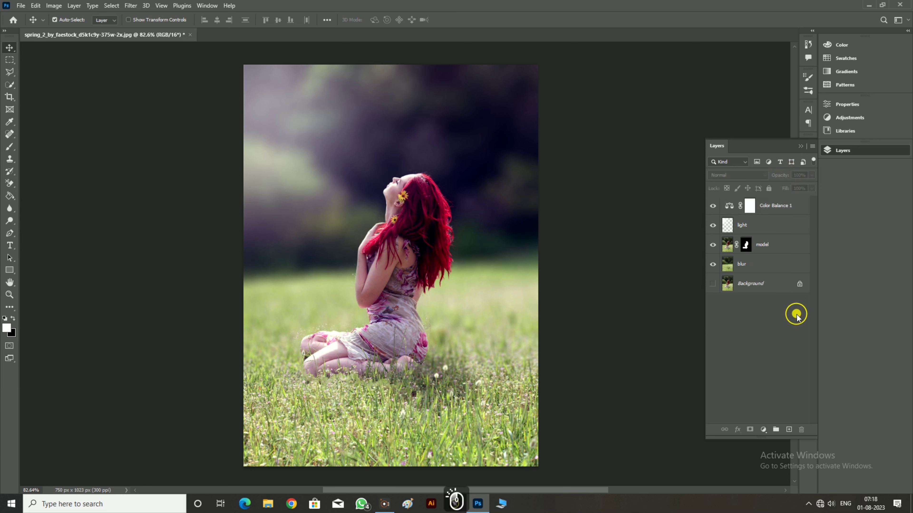
click(762, 430)
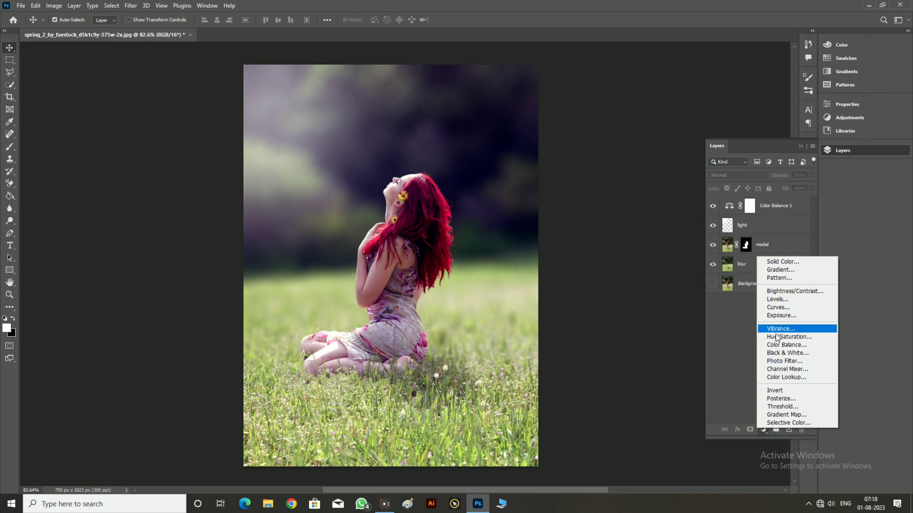
click(776, 308)
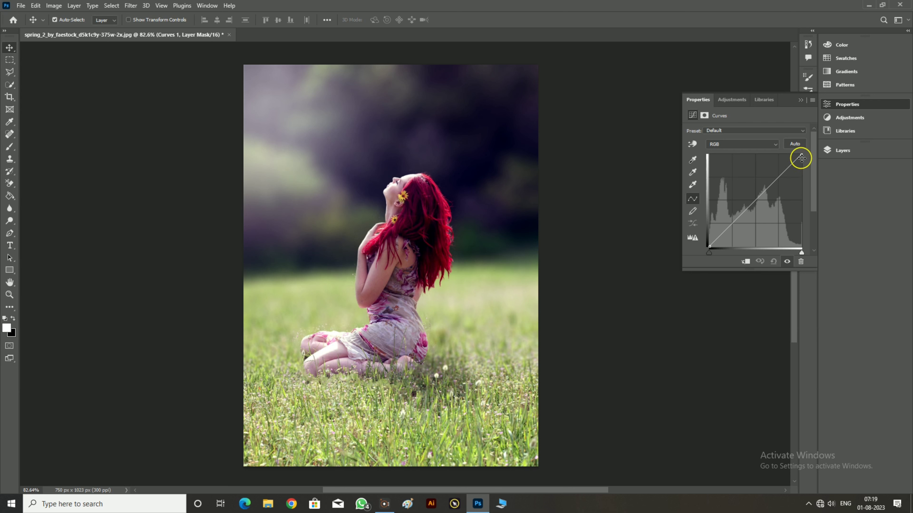
drag(801, 155, 802, 228)
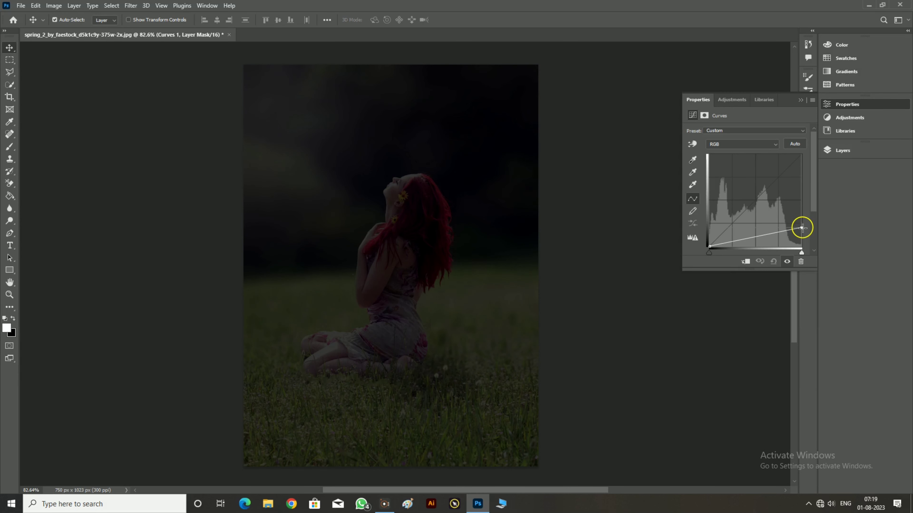
drag(802, 228, 802, 229)
click(799, 100)
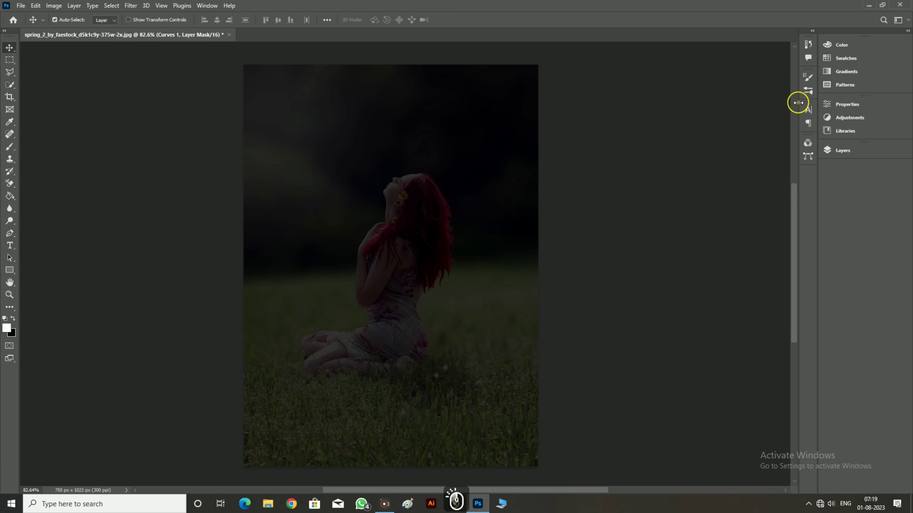
Step: Target the Curves 1 mask with the Brush tool and black foreground
click(837, 150)
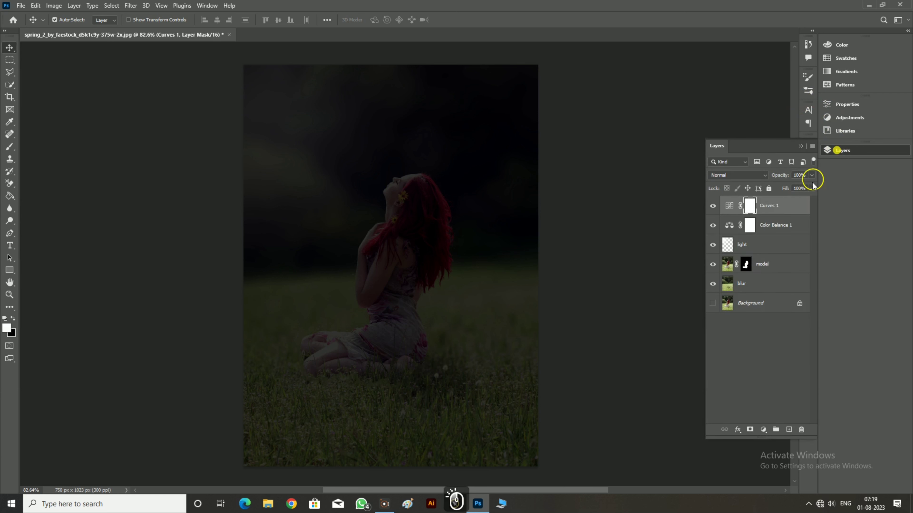
click(750, 206)
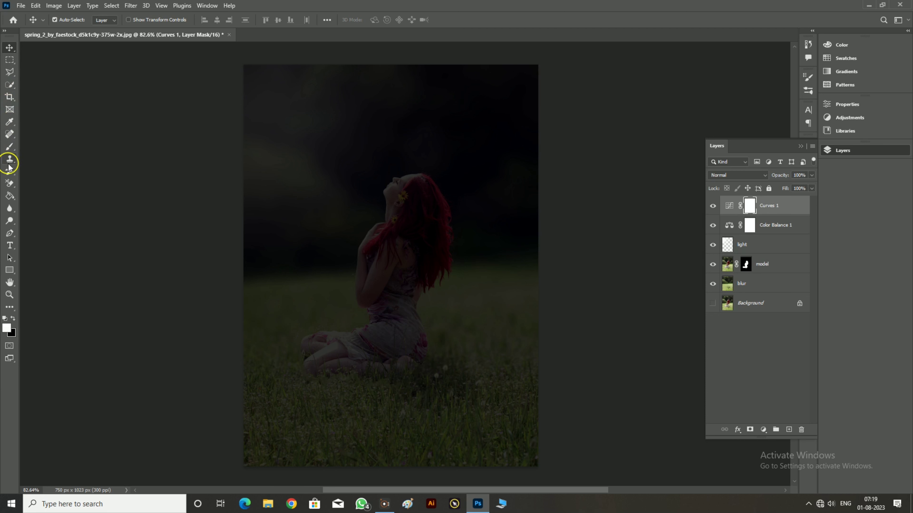
click(9, 146)
click(38, 148)
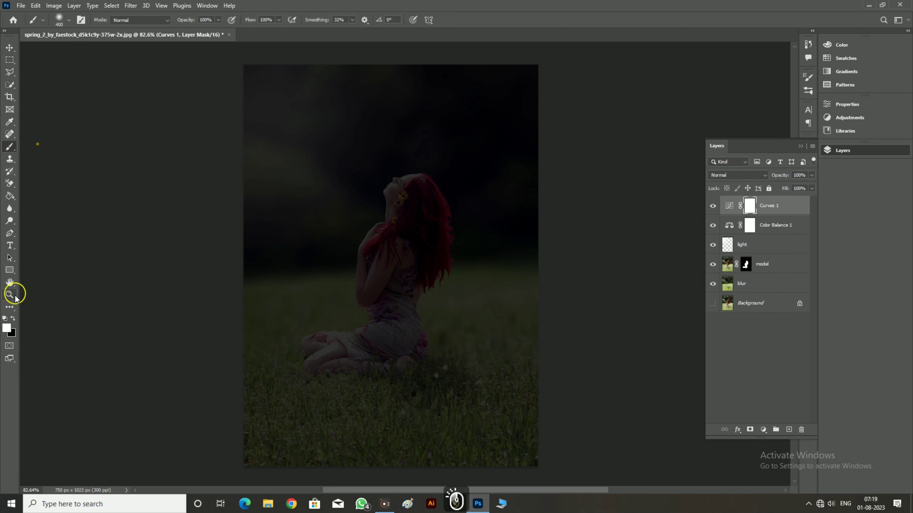
click(13, 319)
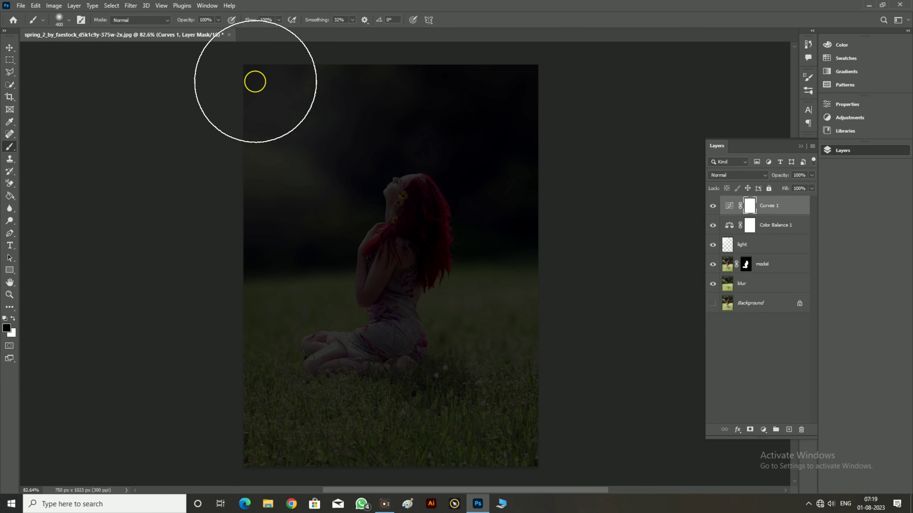
Step: Paint black on the Curves 1 mask to reveal the top-left glow
click(256, 78)
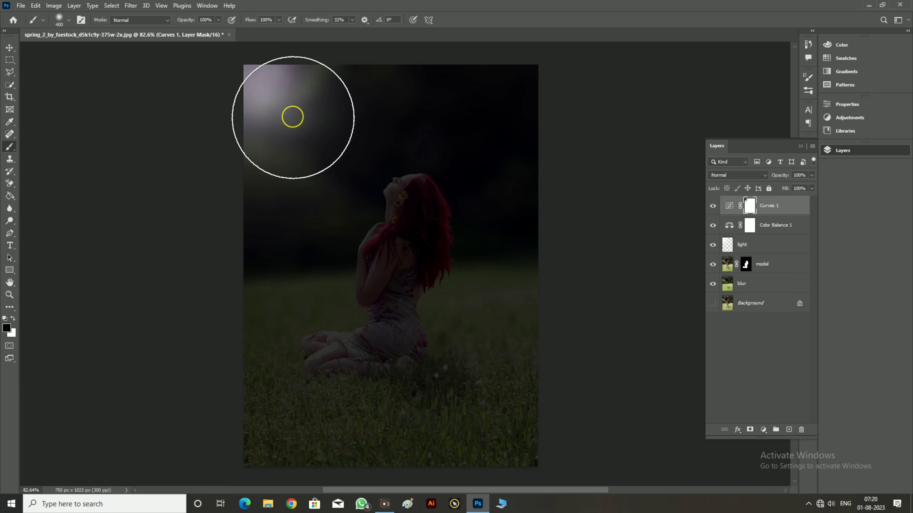
click(292, 116)
click(279, 172)
mouse_move(279, 172)
mouse_down()
mouse_move(322, 119)
mouse_move(359, 118)
mouse_move(379, 147)
mouse_move(359, 222)
mouse_move(324, 285)
mouse_move(319, 268)
mouse_move(381, 320)
mouse_move(432, 305)
mouse_move(428, 242)
mouse_up()
Step: Clear the darkening above the model's head and the grass, then compare Curves 1 off and on
mouse_move(456, 193)
mouse_down()
mouse_move(412, 159)
mouse_move(373, 167)
mouse_move(297, 146)
mouse_move(278, 103)
mouse_move(378, 108)
mouse_up()
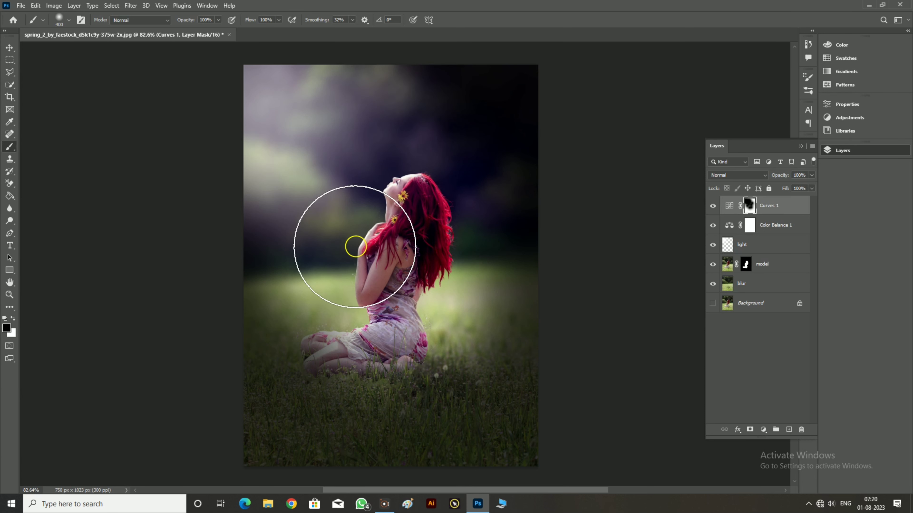
mouse_move(351, 241)
mouse_down()
mouse_move(316, 248)
mouse_move(294, 294)
mouse_up()
mouse_move(303, 334)
mouse_down()
mouse_move(448, 336)
mouse_move(493, 295)
mouse_move(407, 221)
mouse_up()
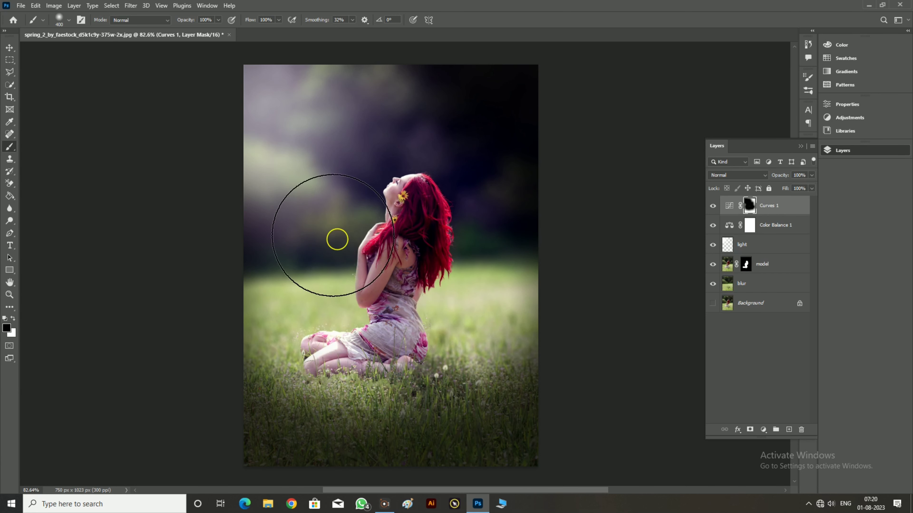
click(356, 172)
drag(303, 119, 285, 110)
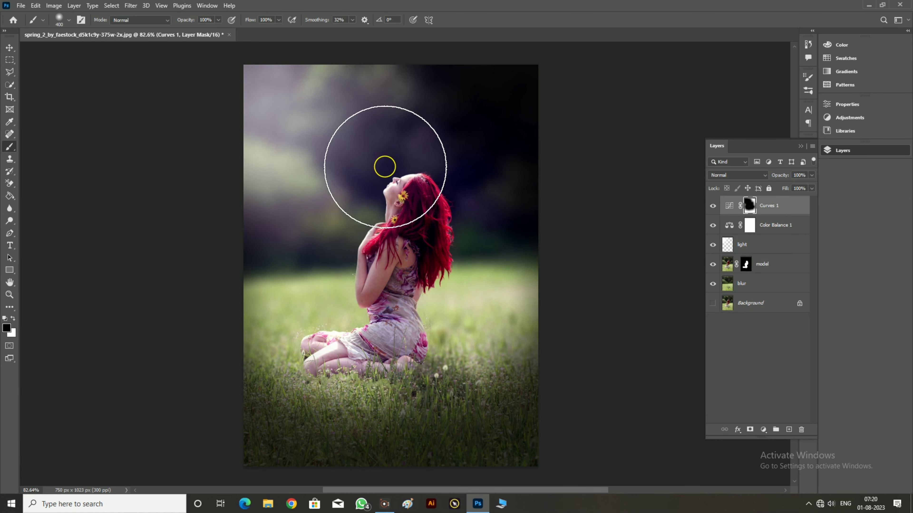
click(713, 206)
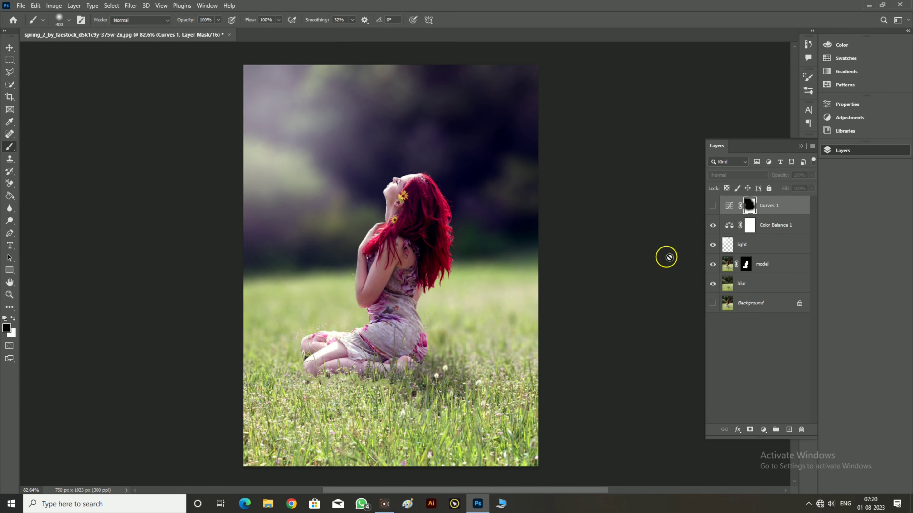
click(712, 206)
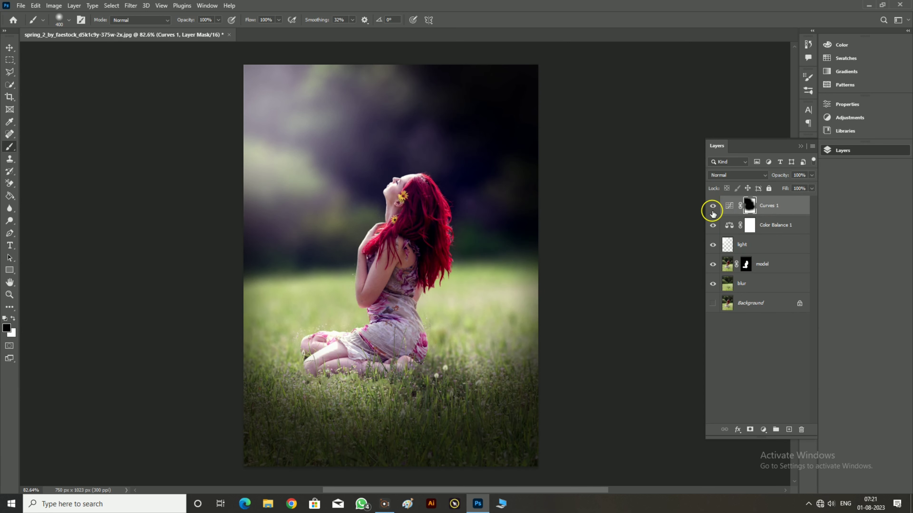
Step: Add a Solid Color fill layer in dark grey #282828
click(742, 360)
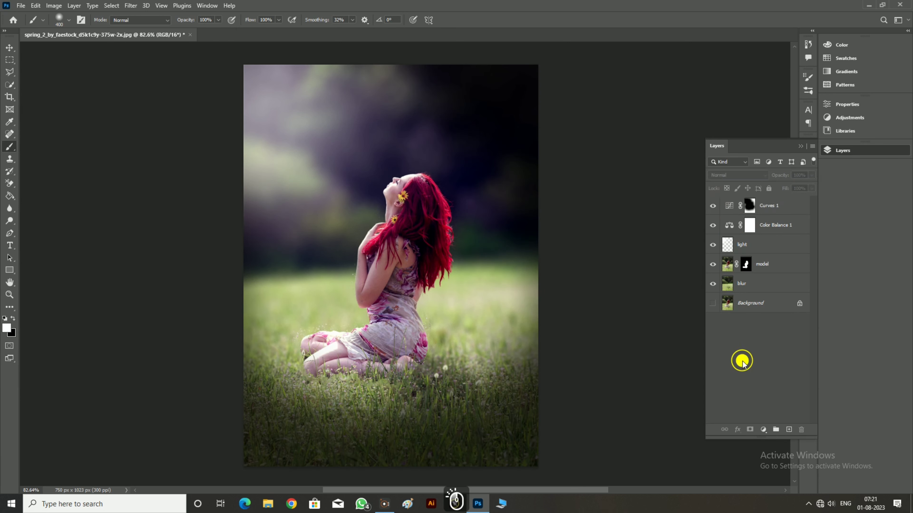
click(763, 429)
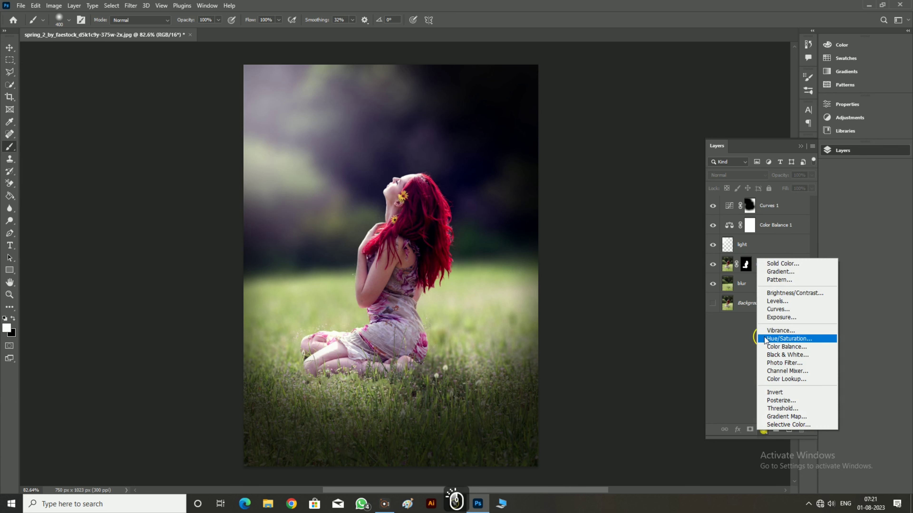
click(774, 264)
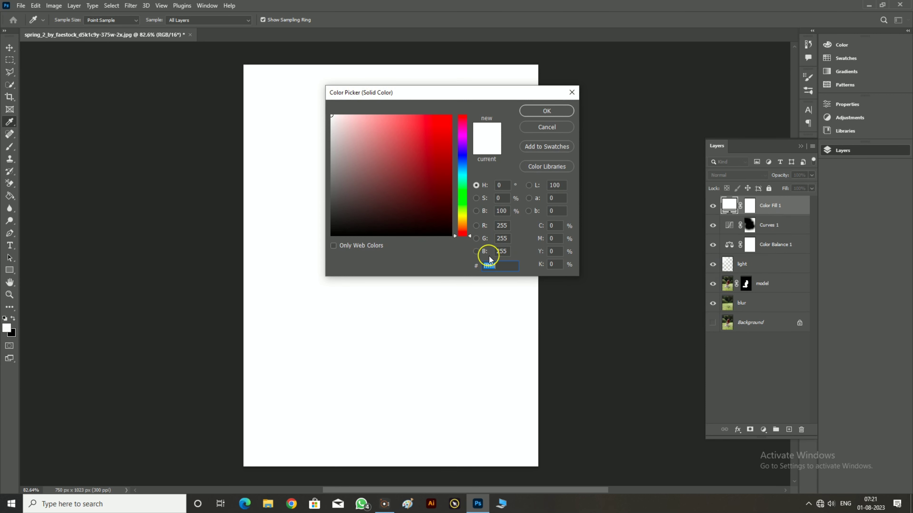
drag(375, 210, 331, 216)
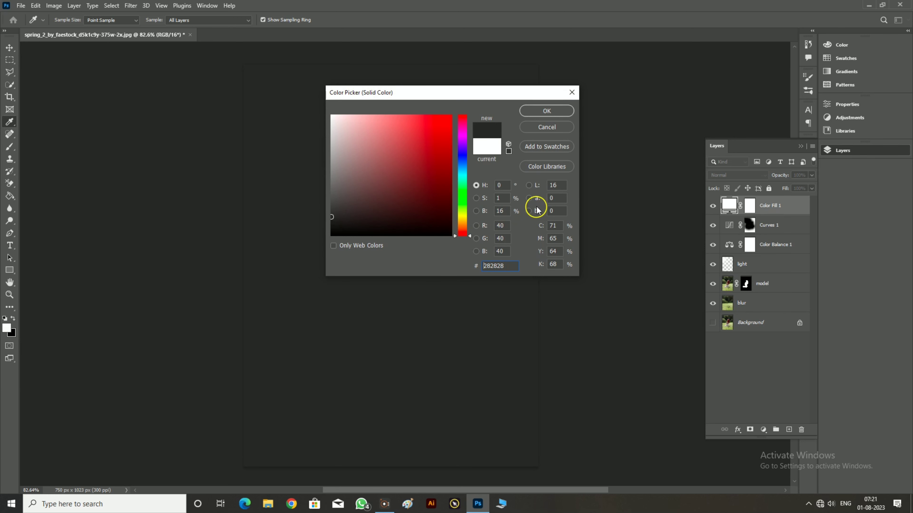
click(550, 111)
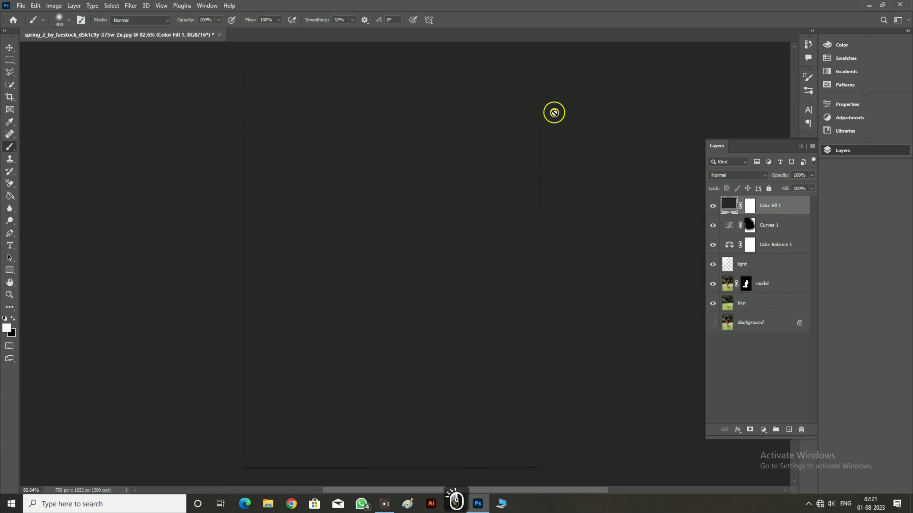
Step: Blend Color Fill 1 as Soft Light and target its mask
click(722, 175)
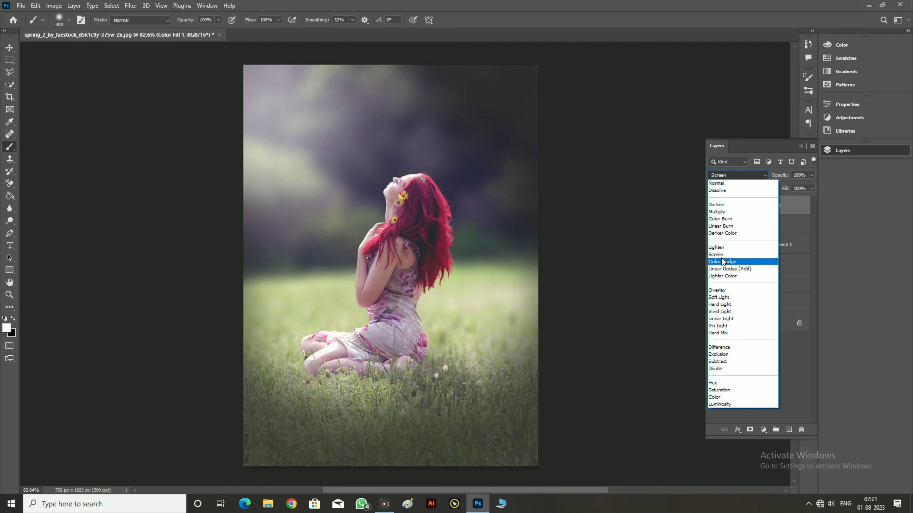
click(721, 297)
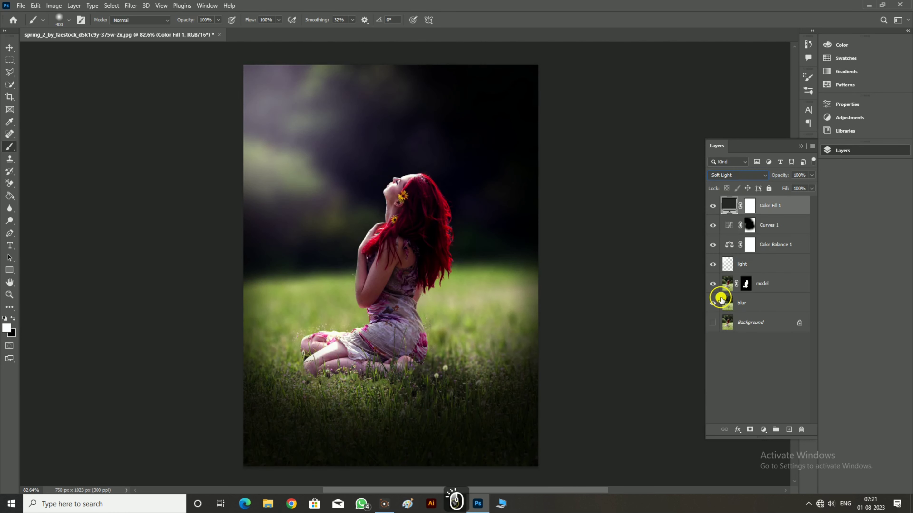
click(750, 205)
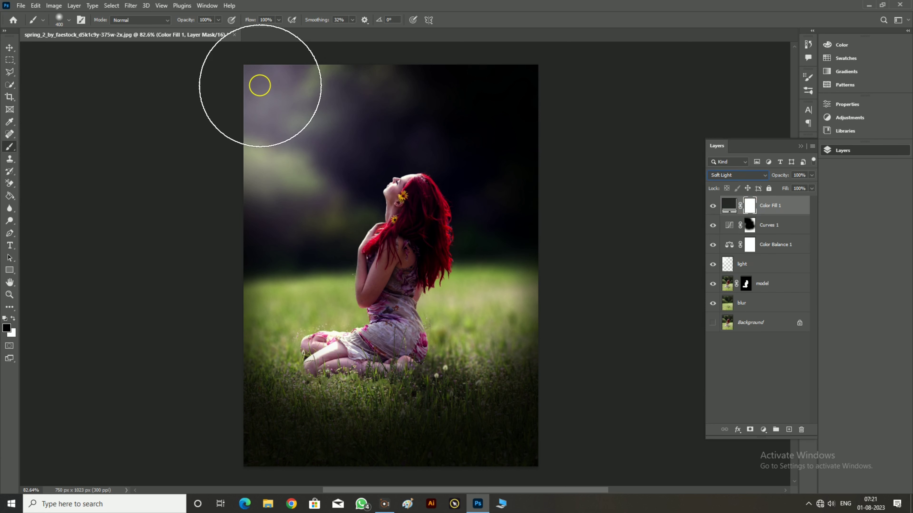
Step: Enlarge the brush to 700 and paint black on the Color Fill 1 mask over the woman
click(259, 80)
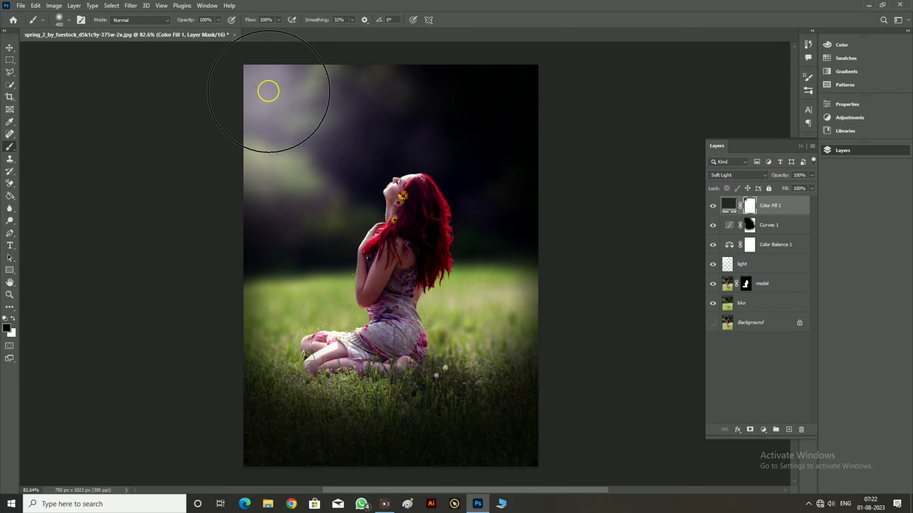
key(bracketright)
key(bracketright)
key(bracketright)
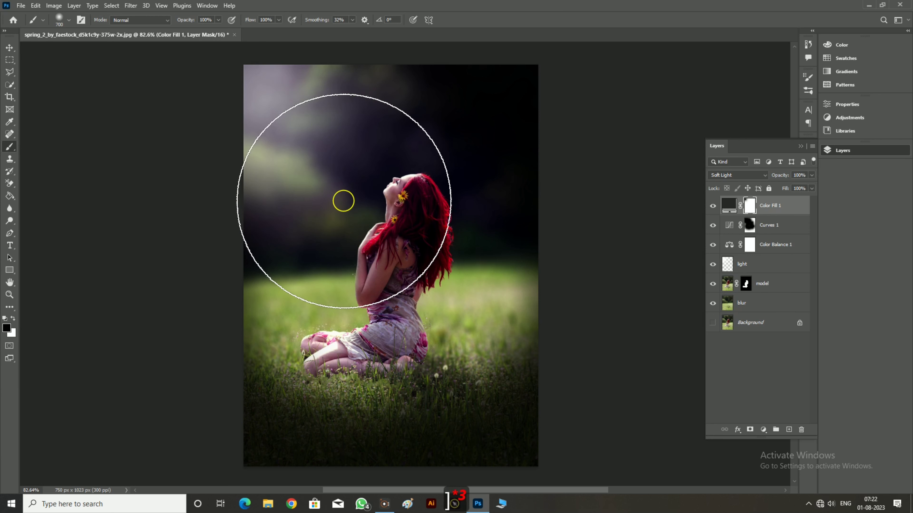
key(bracketright)
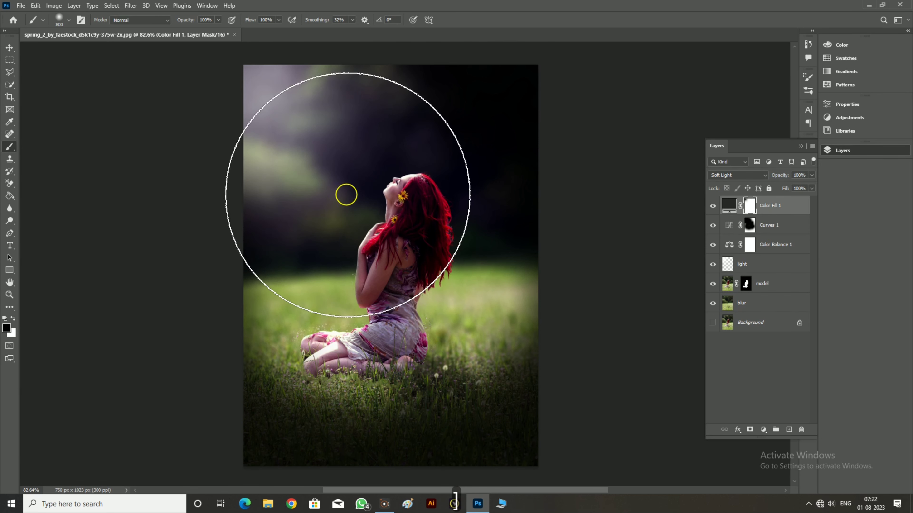
key(bracketright)
key(bracketright)
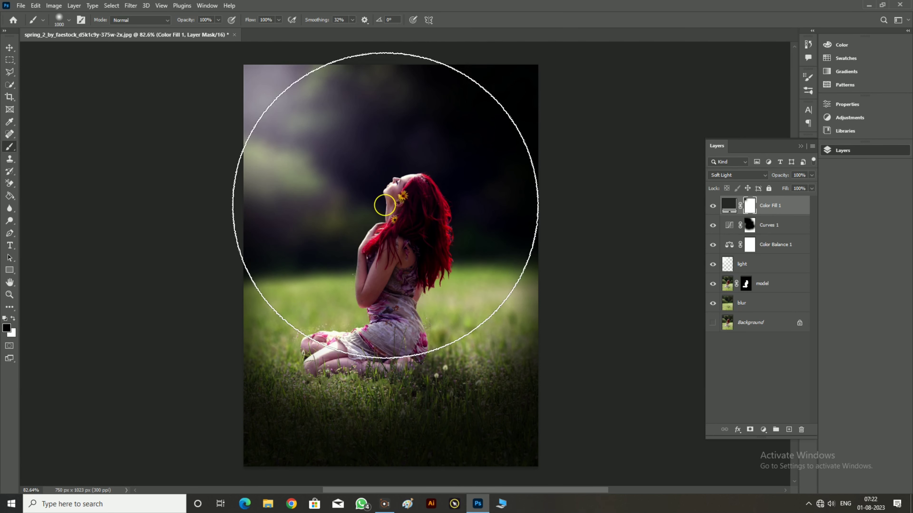
click(388, 198)
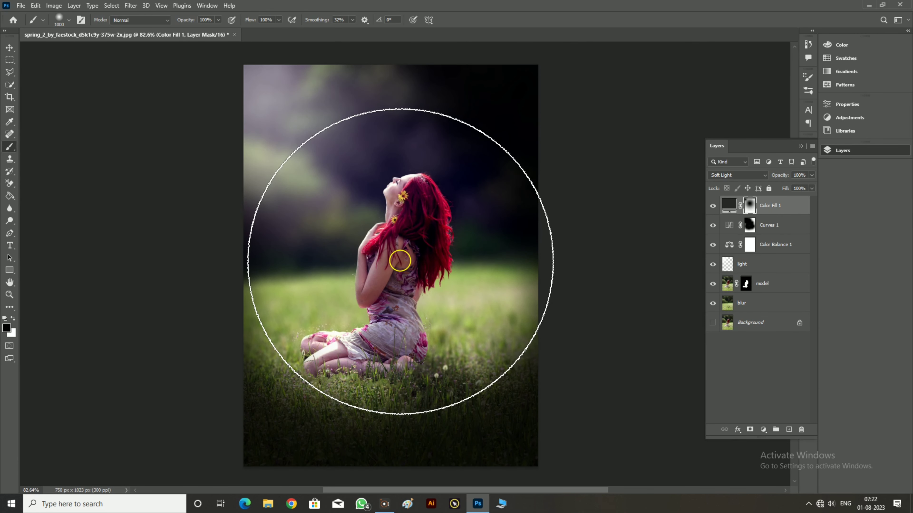
click(353, 254)
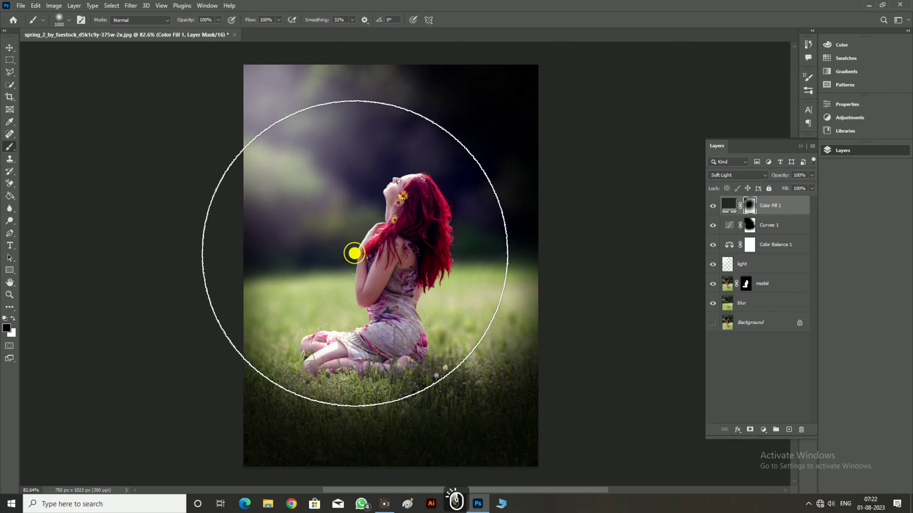
click(738, 370)
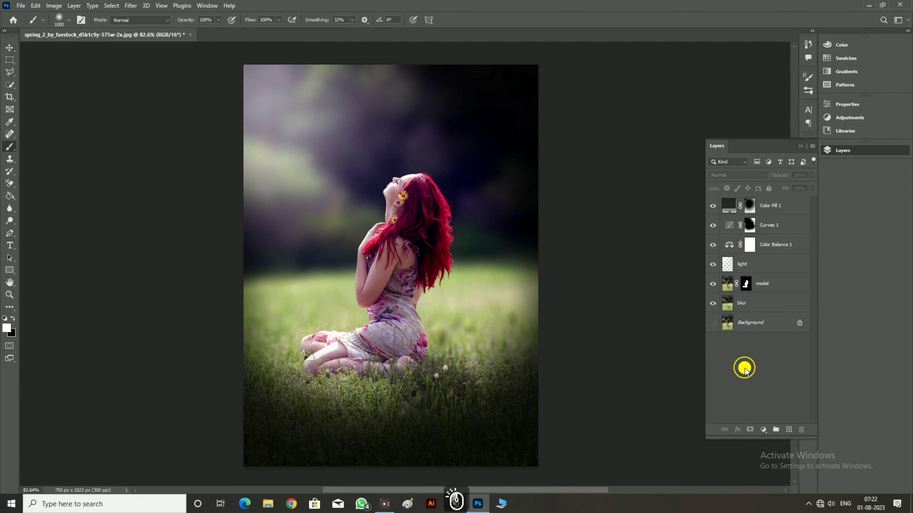
click(6, 48)
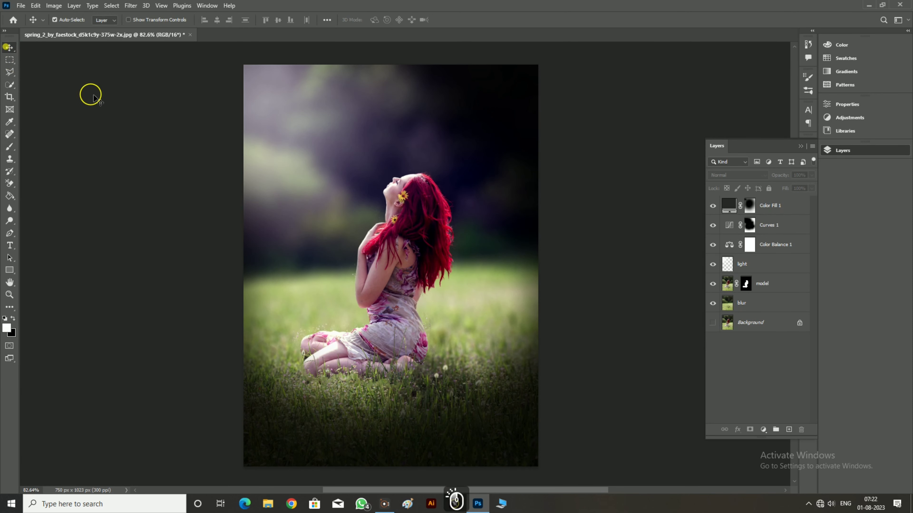
Step: Add a Gradient Map and choose the orange-pink-purple Red_07 preset
click(775, 359)
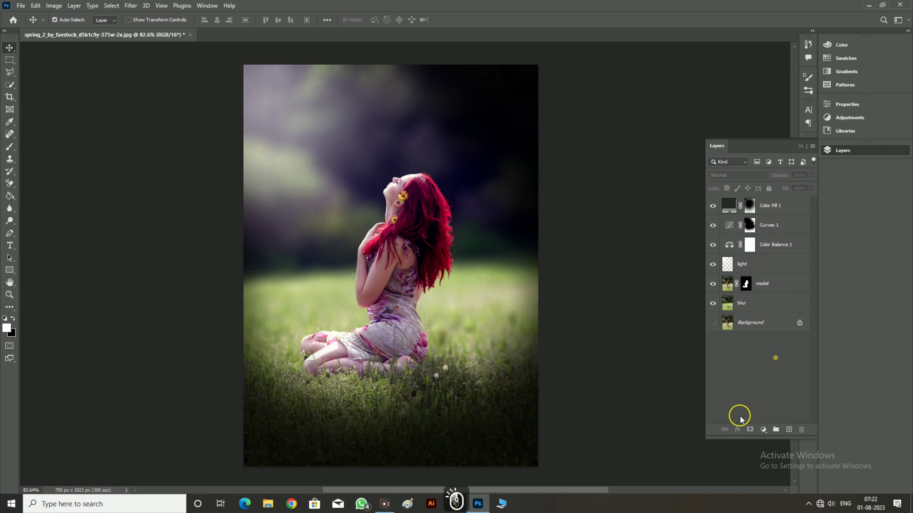
click(763, 429)
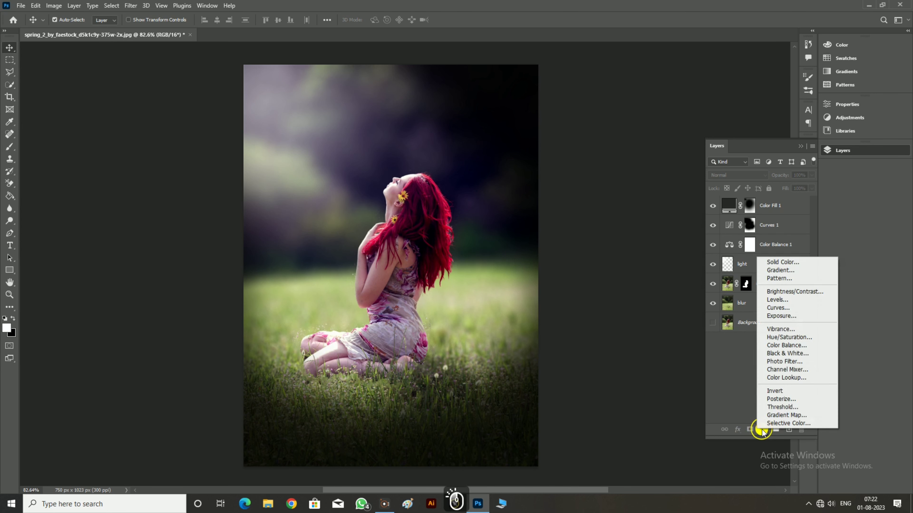
click(771, 416)
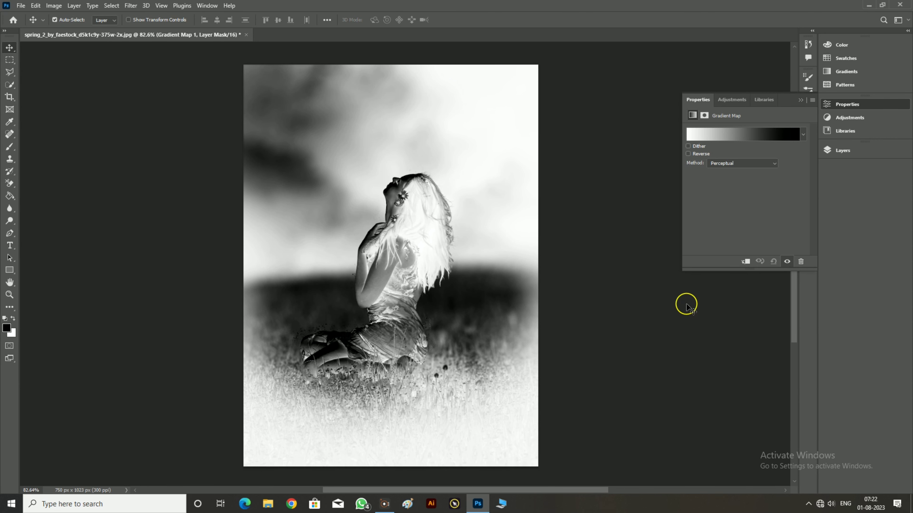
click(733, 135)
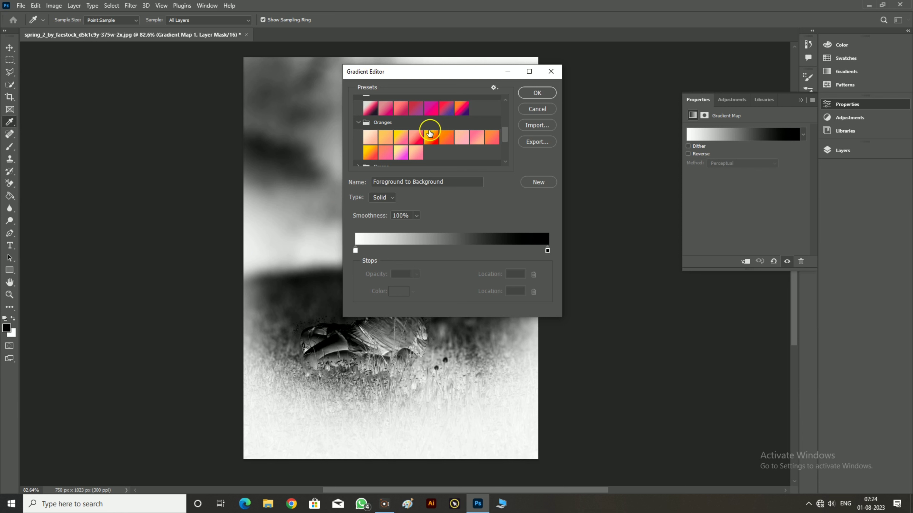
click(388, 110)
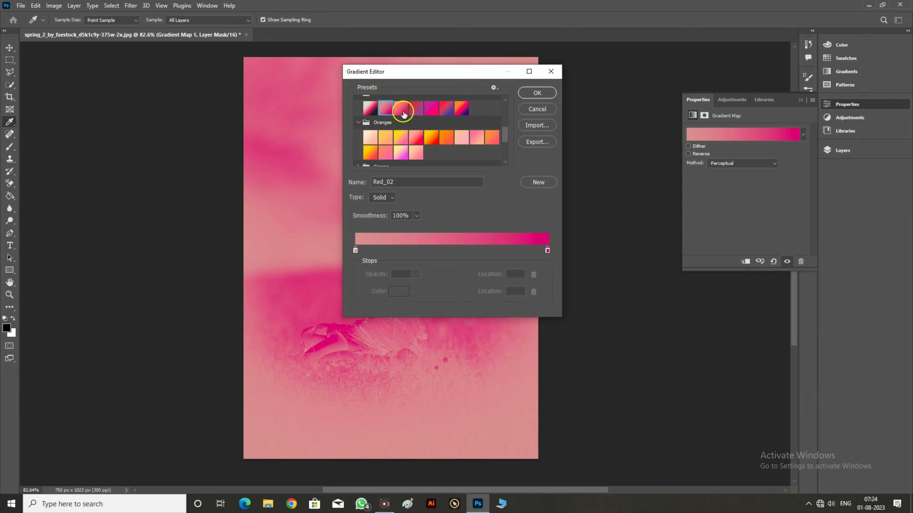
click(402, 111)
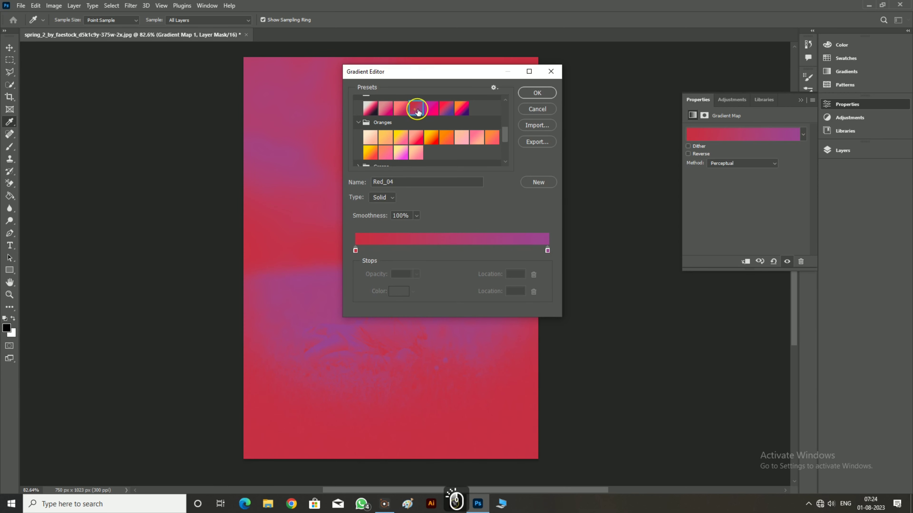
click(430, 109)
click(446, 109)
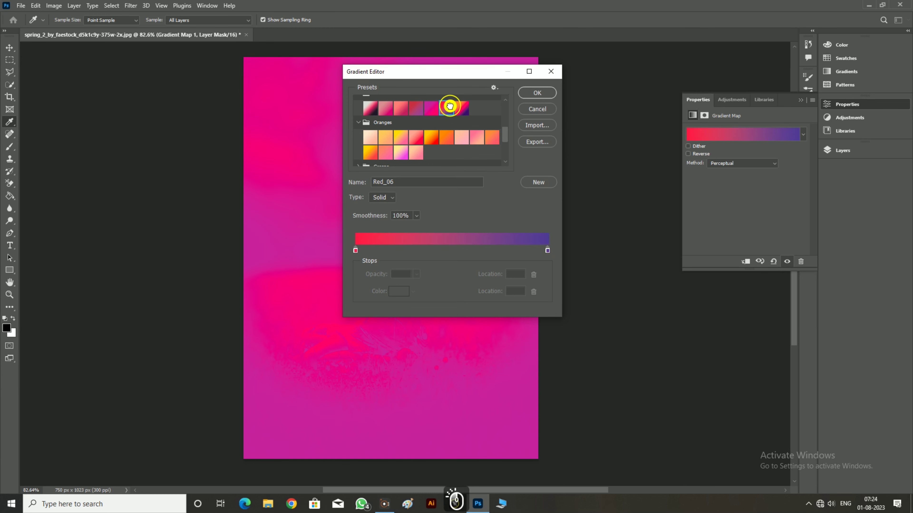
click(460, 111)
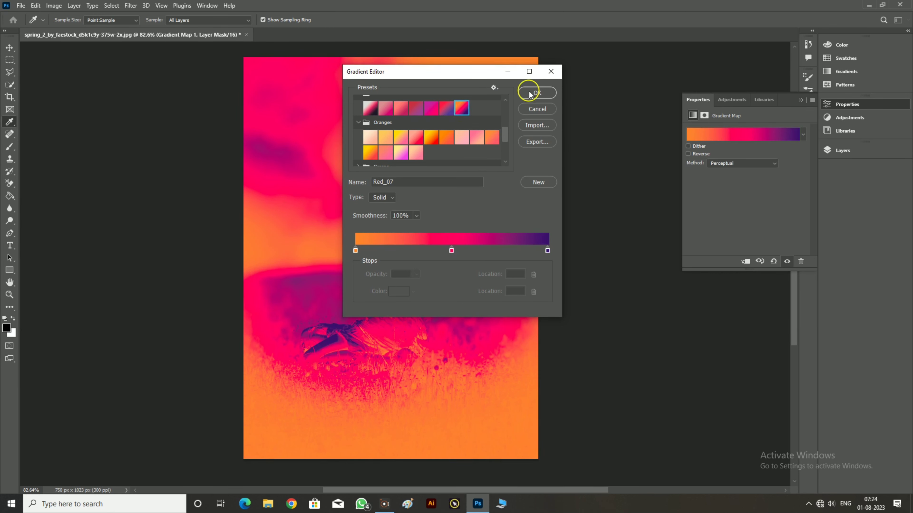
Step: Confirm Red_07, tick Reverse, and collapse the gradient map properties
click(690, 156)
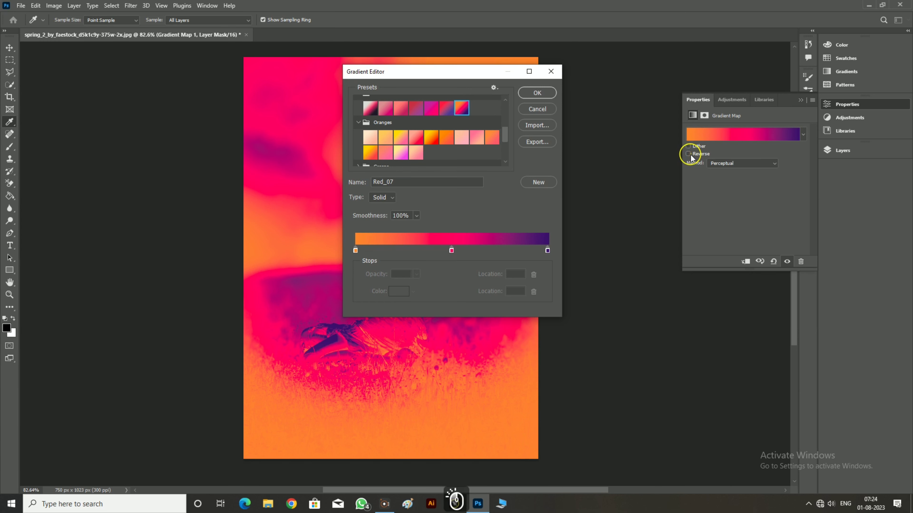
click(552, 92)
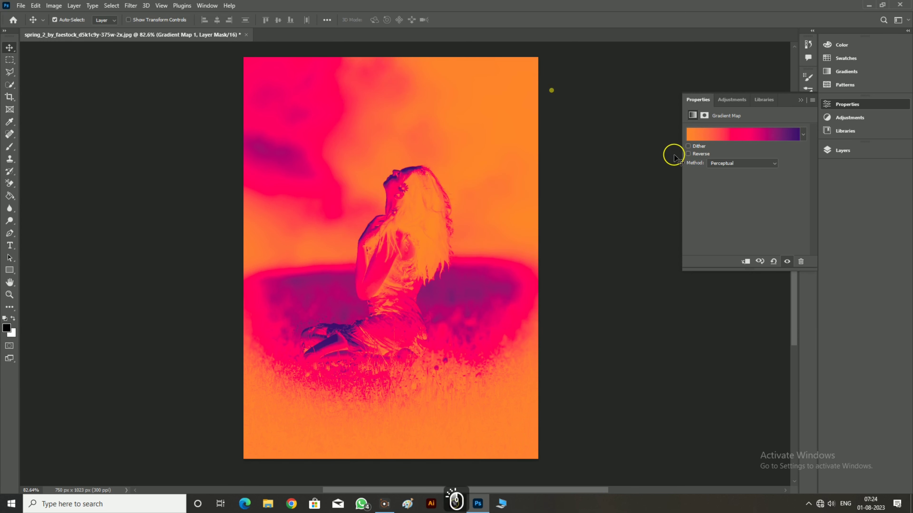
click(689, 154)
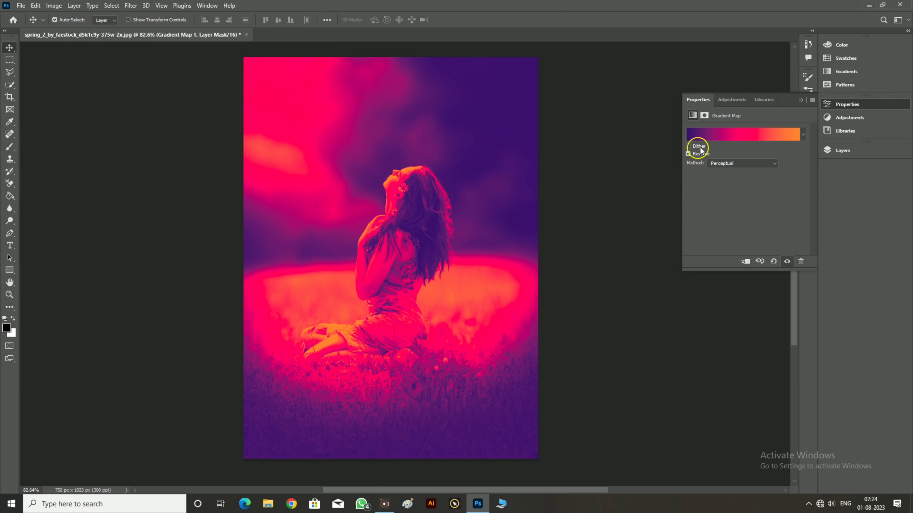
click(801, 100)
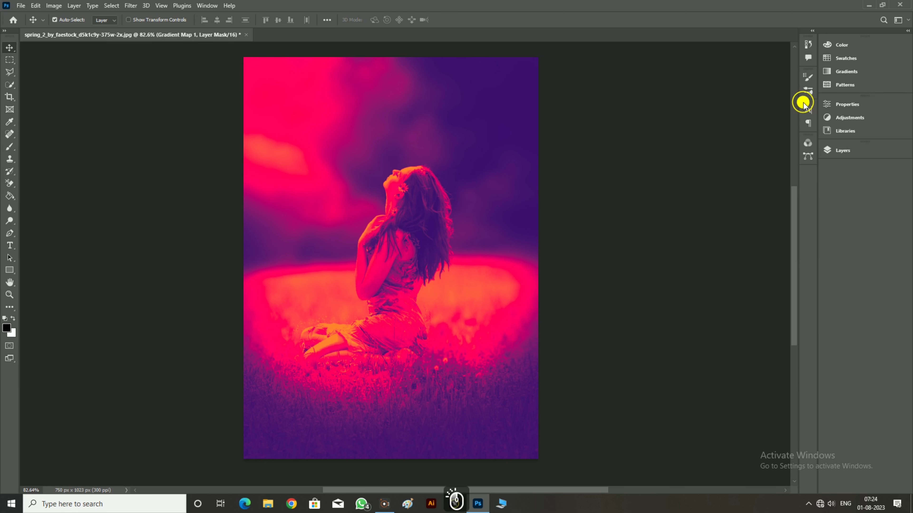
click(859, 154)
Step: Set Gradient Map 1 to Soft Light blending at 10% opacity
click(751, 176)
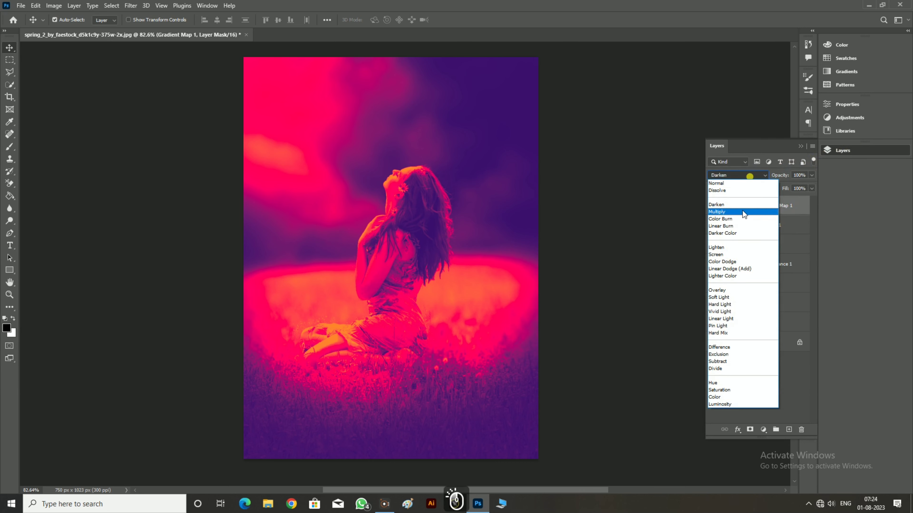
click(728, 298)
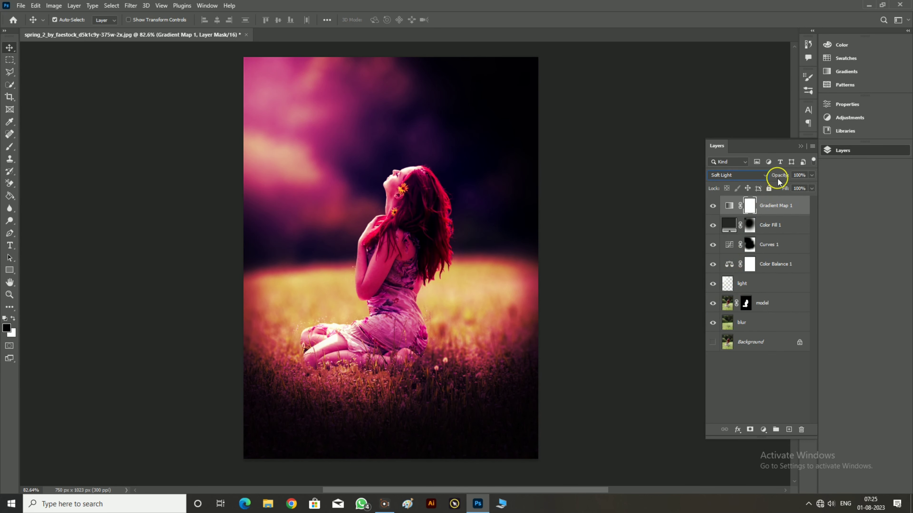
drag(780, 176, 780, 179)
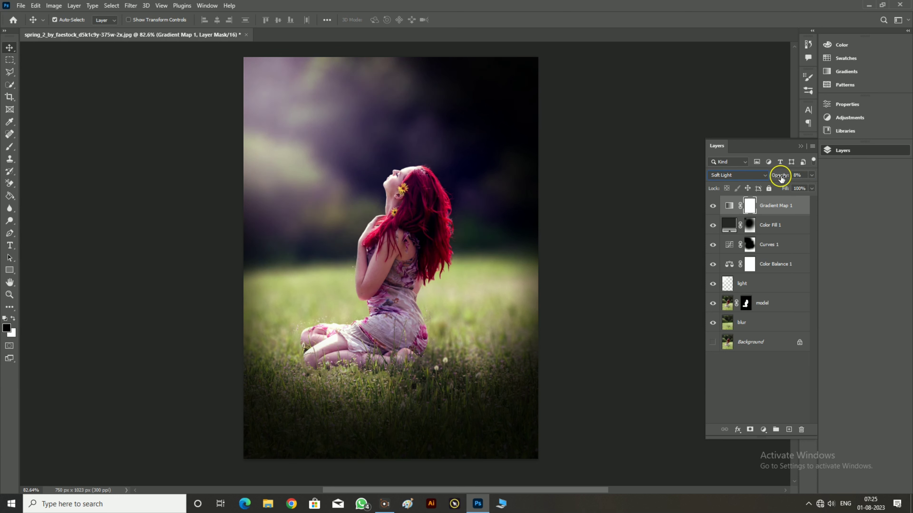
drag(780, 178, 786, 179)
drag(785, 179, 784, 179)
click(782, 179)
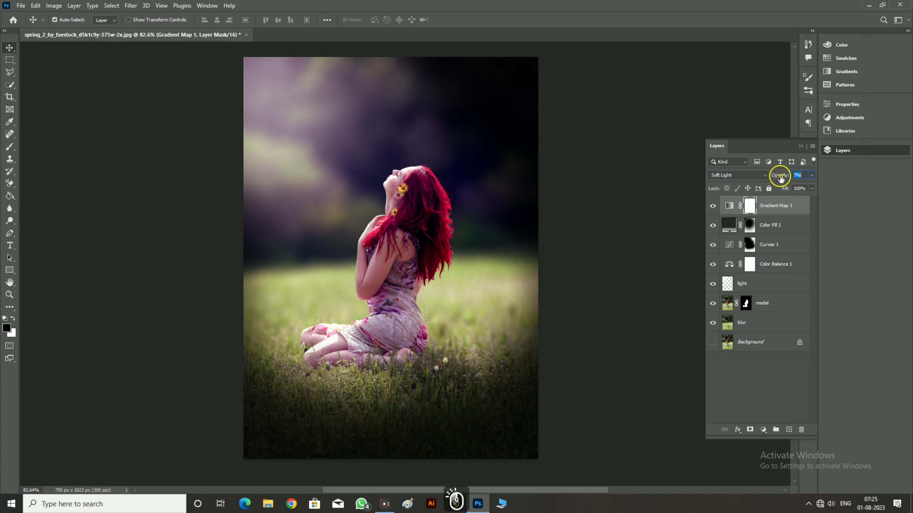
drag(780, 179, 782, 179)
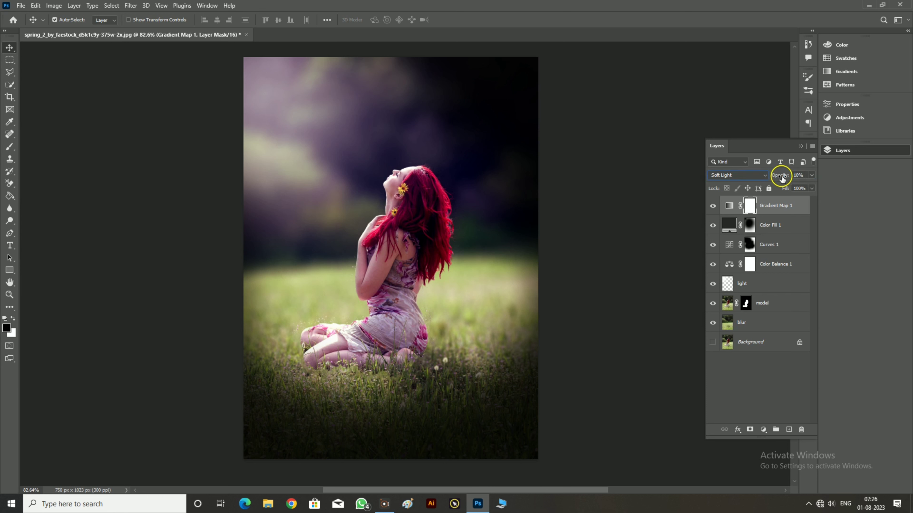
click(776, 208)
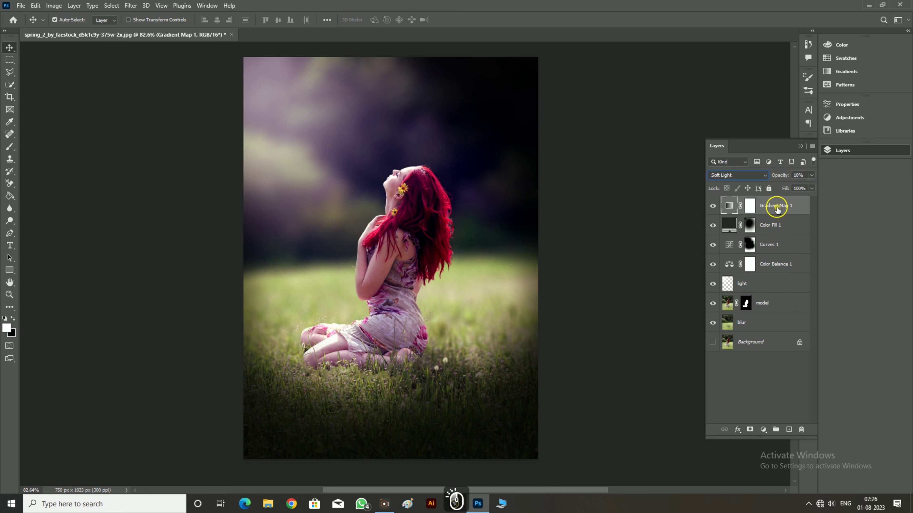
Step: Group Gradient Map 1 through blur into Group 1 and toggle its visibility
shift+click(778, 322)
ctrl+click(777, 206)
key(ctrl+g)
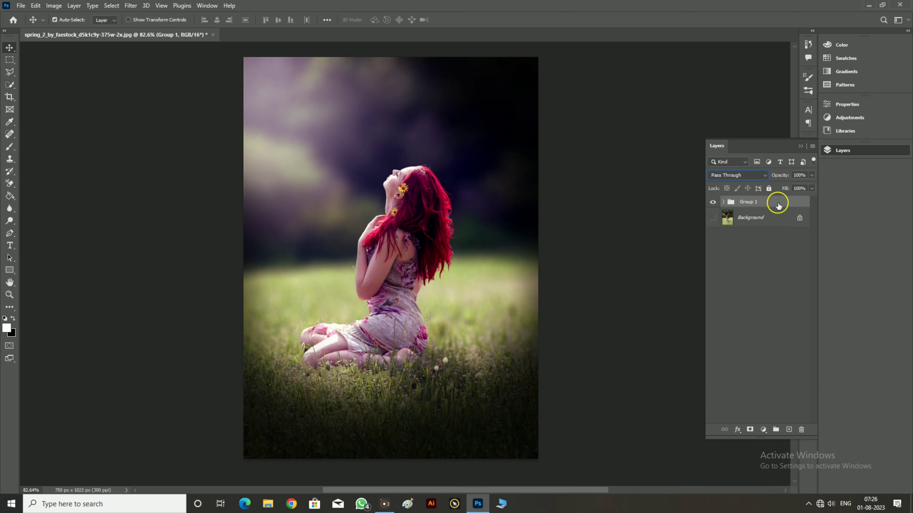
click(713, 218)
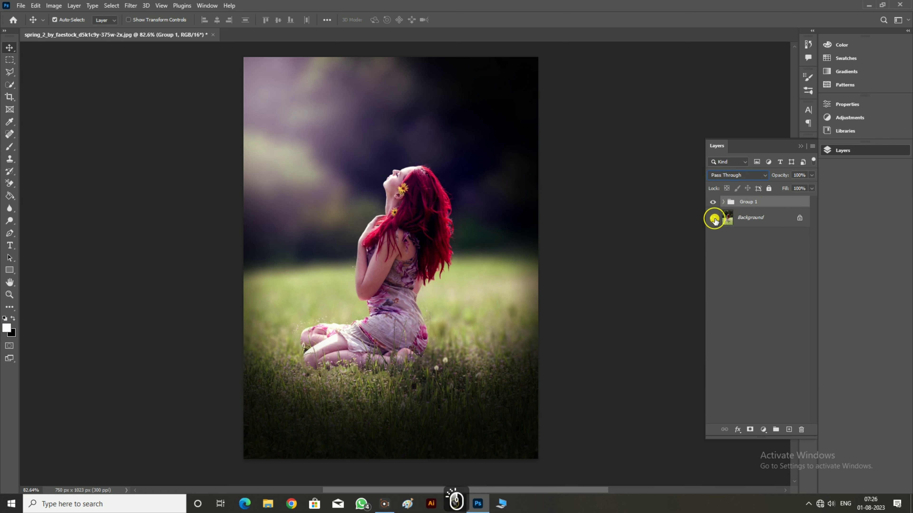
click(713, 203)
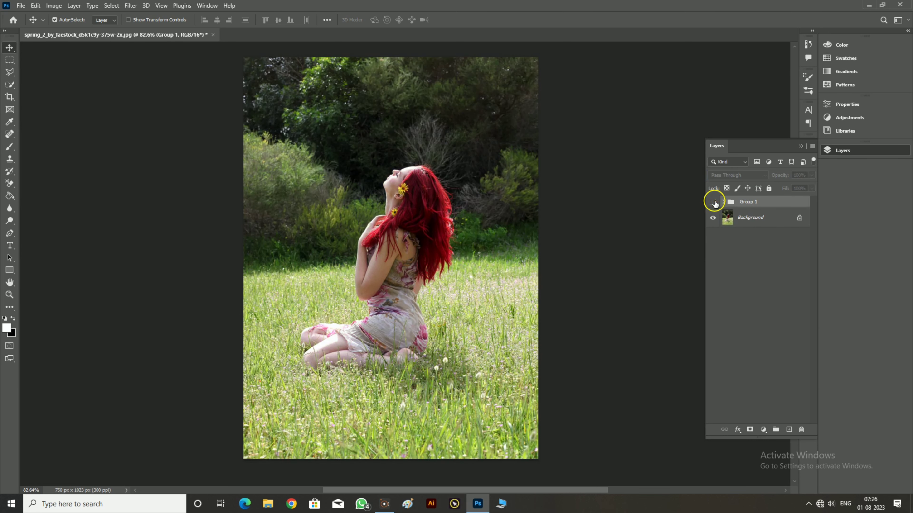
click(714, 203)
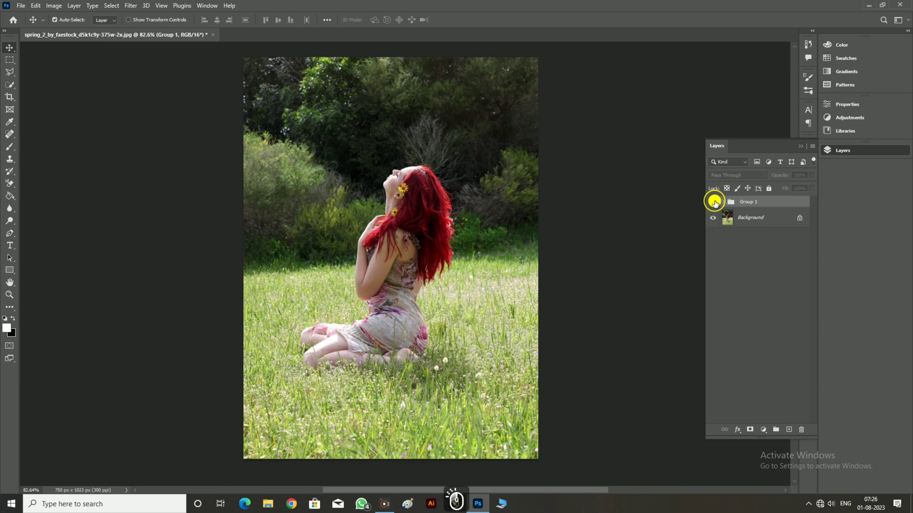